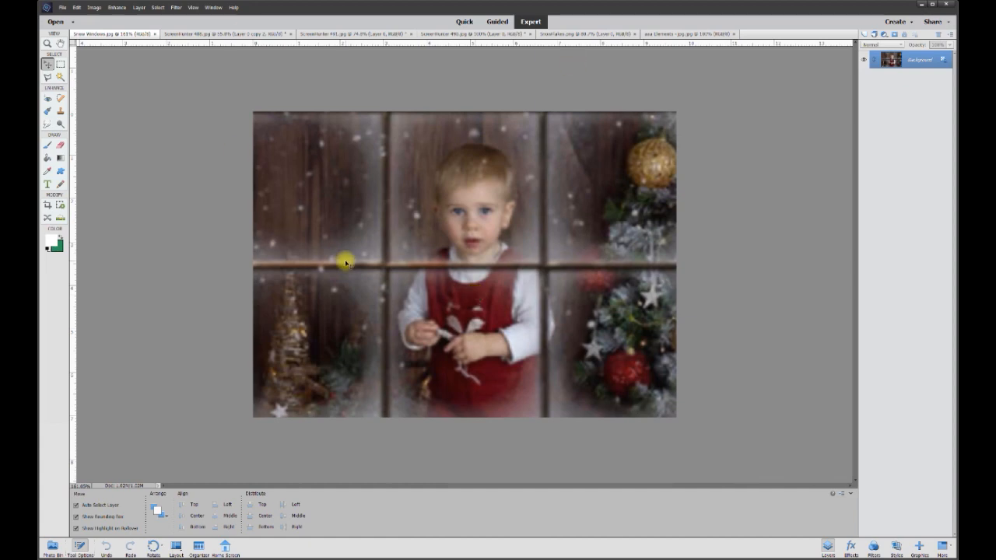
- Look through the open window frame, children, fireplace and snowflake images, ending on the wooden window frame document
{"action": "left_click", "coordinate": [204, 36]}
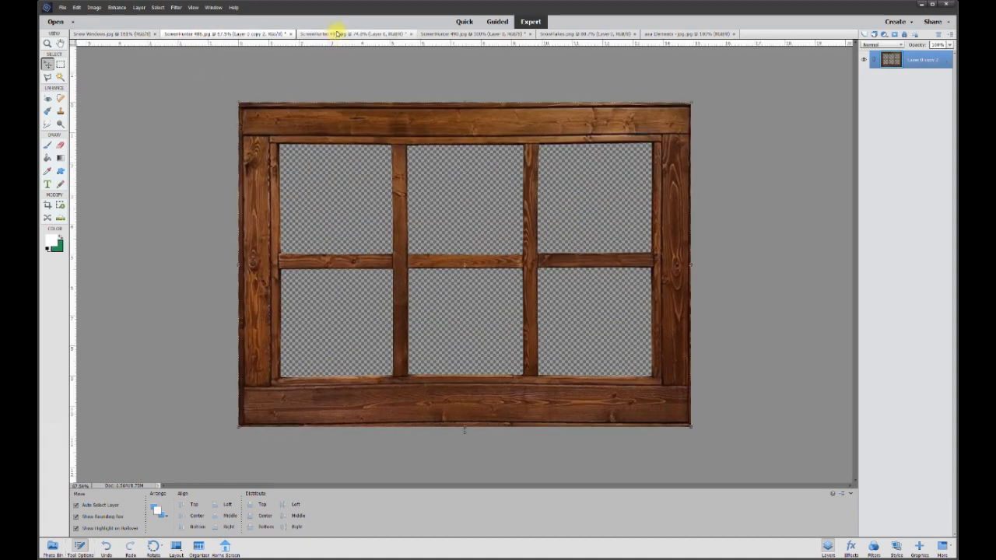
{"action": "left_click", "coordinate": [339, 35]}
{"action": "left_click", "coordinate": [449, 35]}
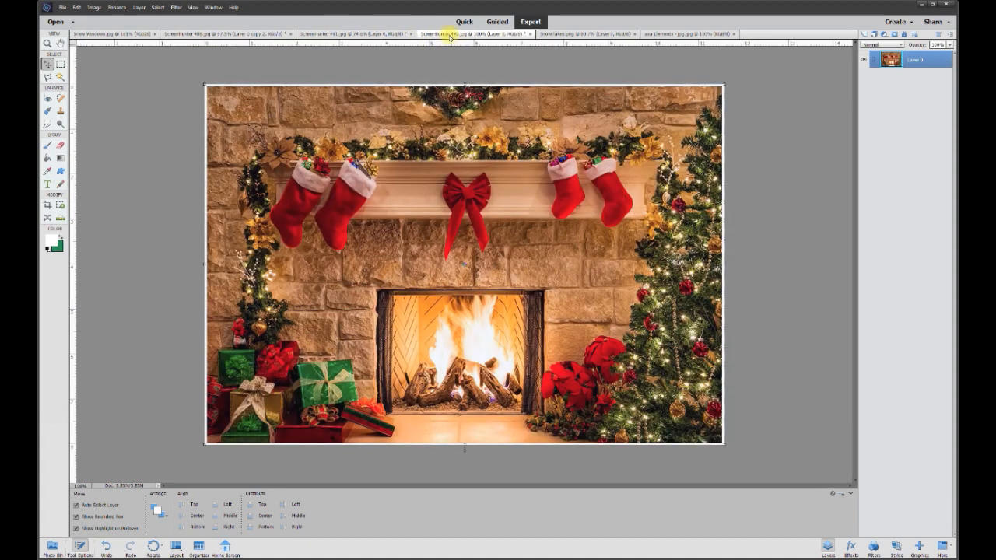
{"action": "left_click", "coordinate": [567, 33]}
{"action": "left_click", "coordinate": [209, 34]}
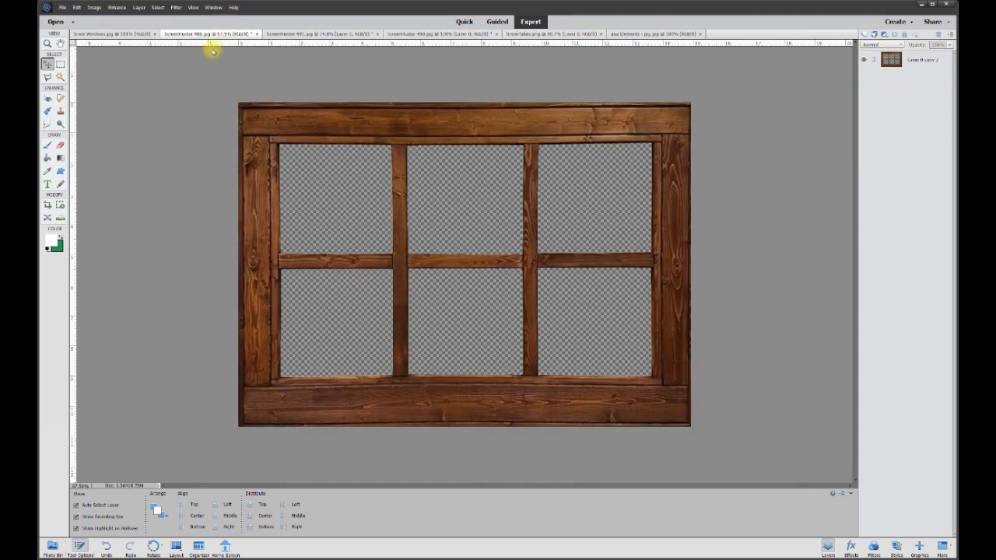
- Bring the fireplace image into the window frame document and place its layer beneath the frame
{"action": "left_click", "coordinate": [468, 34]}
{"action": "left_click_drag", "start_coordinate": [279, 122], "coordinate": [350, 196]}
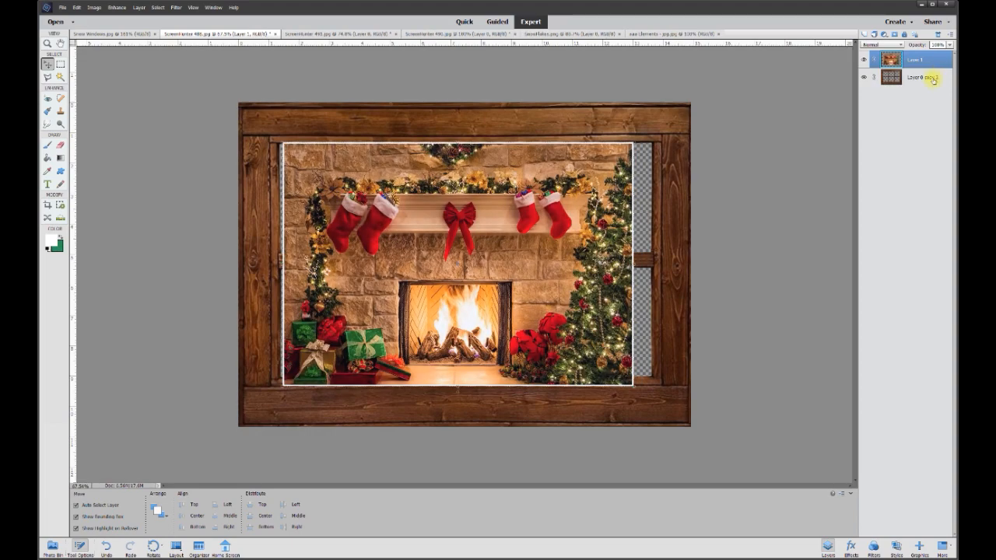
{"action": "left_click_drag", "start_coordinate": [921, 63], "coordinate": [907, 87]}
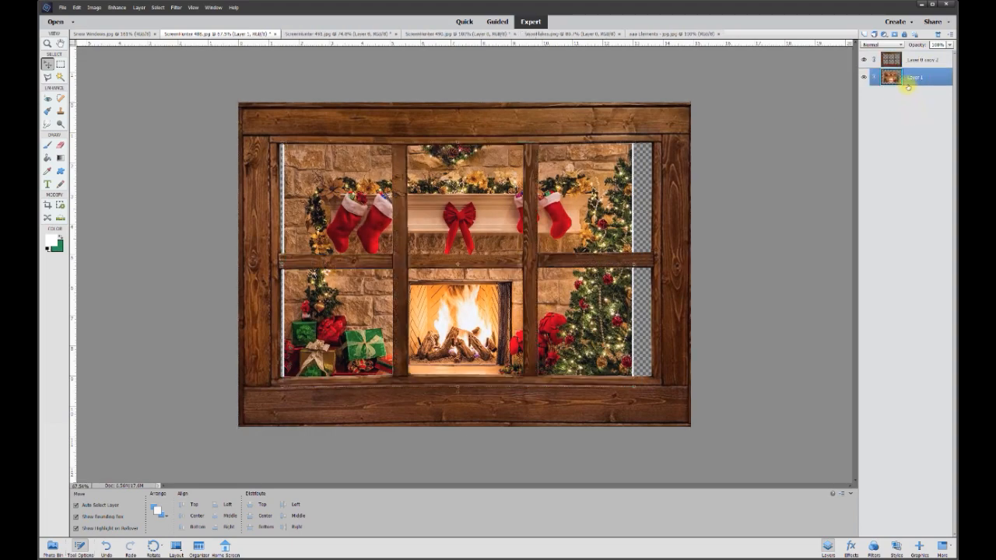
{"action": "mouse_move", "coordinate": [573, 214]}
{"action": "left_mouse_down"}
{"action": "mouse_move", "coordinate": [585, 201]}
{"action": "mouse_move", "coordinate": [572, 215]}
{"action": "left_mouse_up"}
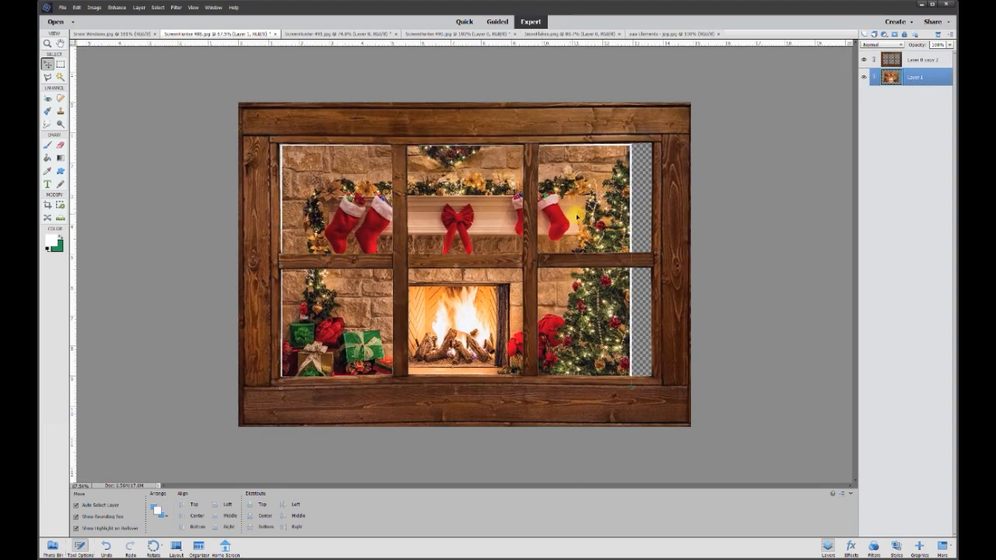
- Enlarge the fireplace layer proportionally to about 127% and position it so it fills all the window panes
{"action": "key", "text": "ctrl+minus"}
{"action": "left_click_drag", "start_coordinate": [311, 166], "coordinate": [291, 152]}
{"action": "left_click_drag", "start_coordinate": [602, 150], "coordinate": [637, 128]}
{"action": "mouse_move", "coordinate": [583, 207]}
{"action": "left_mouse_down"}
{"action": "mouse_move", "coordinate": [586, 196]}
{"action": "mouse_move", "coordinate": [580, 207]}
{"action": "left_mouse_up"}
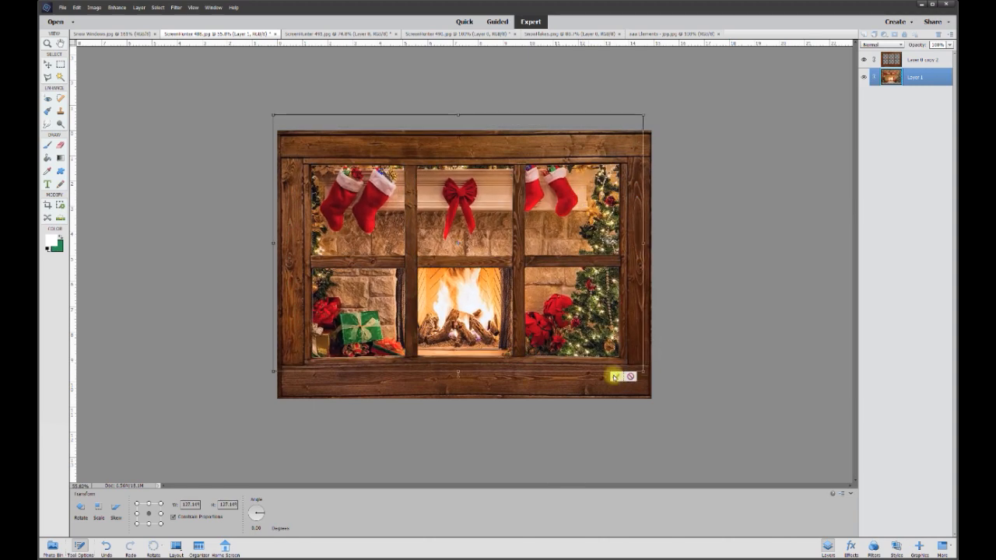
{"action": "left_click", "coordinate": [614, 377]}
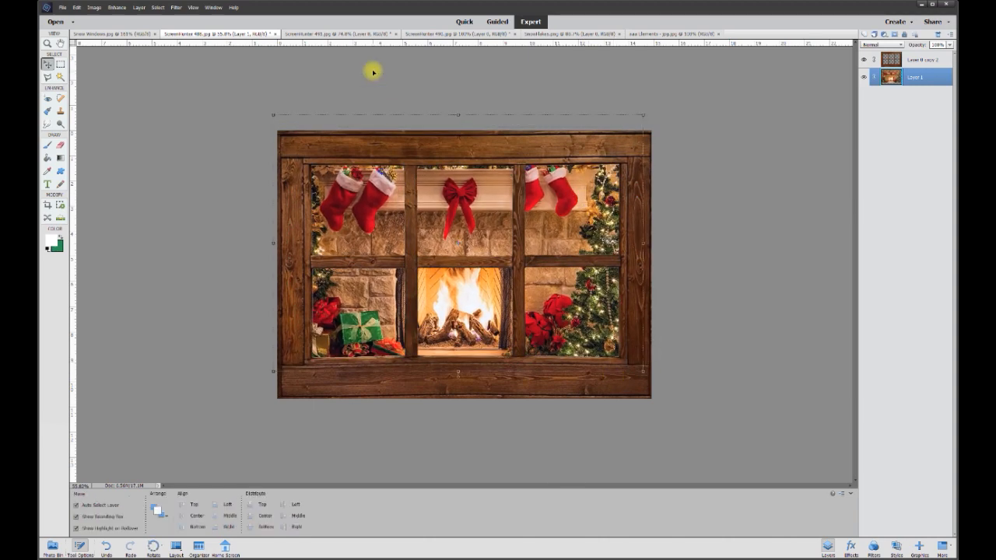
- Bring the cut-out of the two boys into the window document between frame and fireplace, scaling it down slightly and positioning it behind the panes
{"action": "left_click", "coordinate": [348, 34]}
{"action": "left_click_drag", "start_coordinate": [381, 162], "coordinate": [537, 267]}
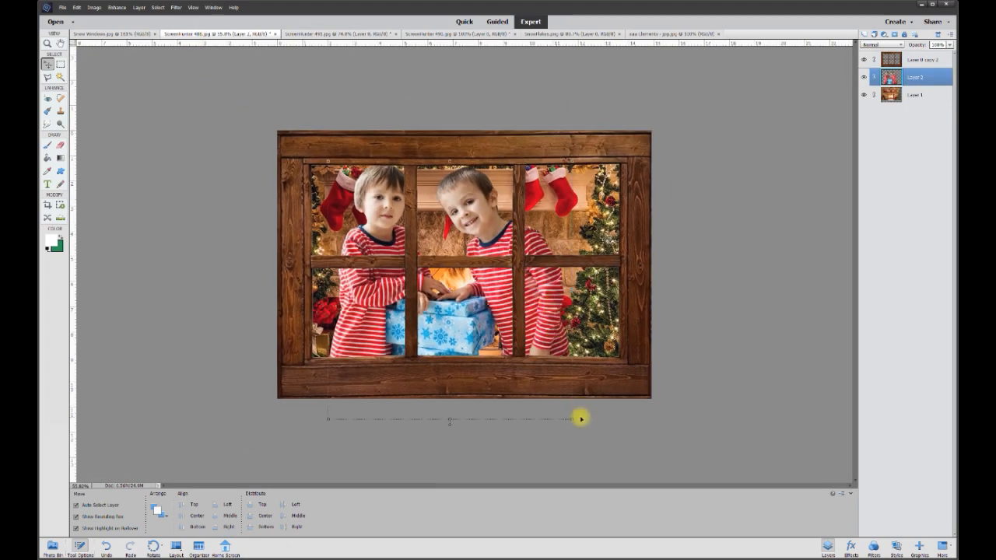
{"action": "left_click_drag", "start_coordinate": [571, 420], "coordinate": [553, 404]}
{"action": "left_click_drag", "start_coordinate": [466, 212], "coordinate": [461, 227]}
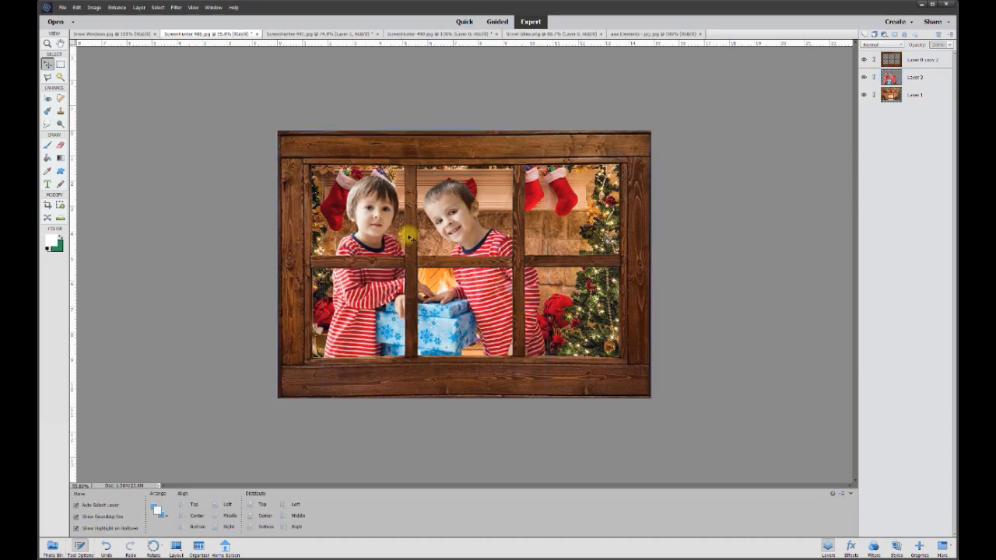
- Darken the fireplace layer with Brightness/Contrast by lowering only its brightness
{"action": "left_click", "coordinate": [911, 95]}
{"action": "left_click", "coordinate": [116, 7]}
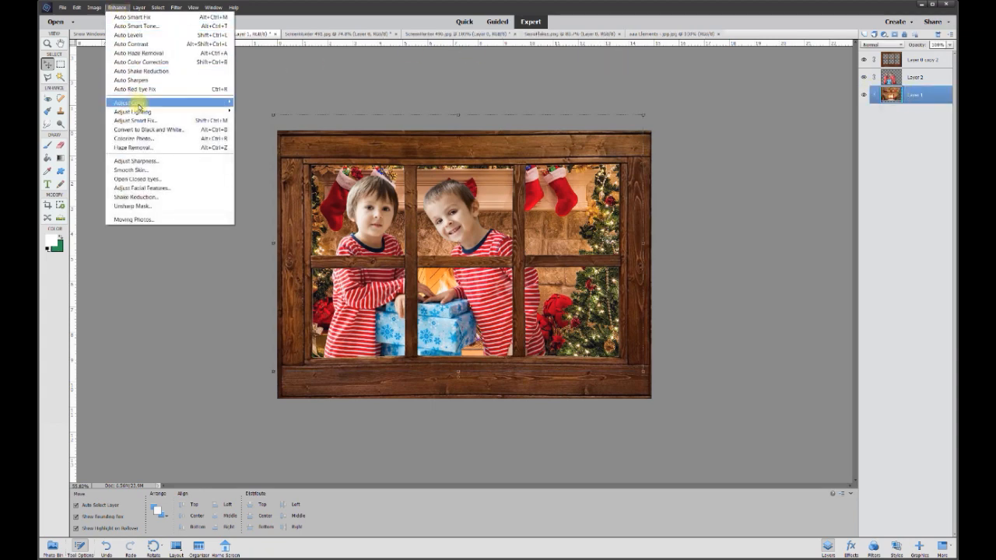
{"action": "mouse_move", "coordinate": [144, 112]}
{"action": "left_click", "coordinate": [243, 121]}
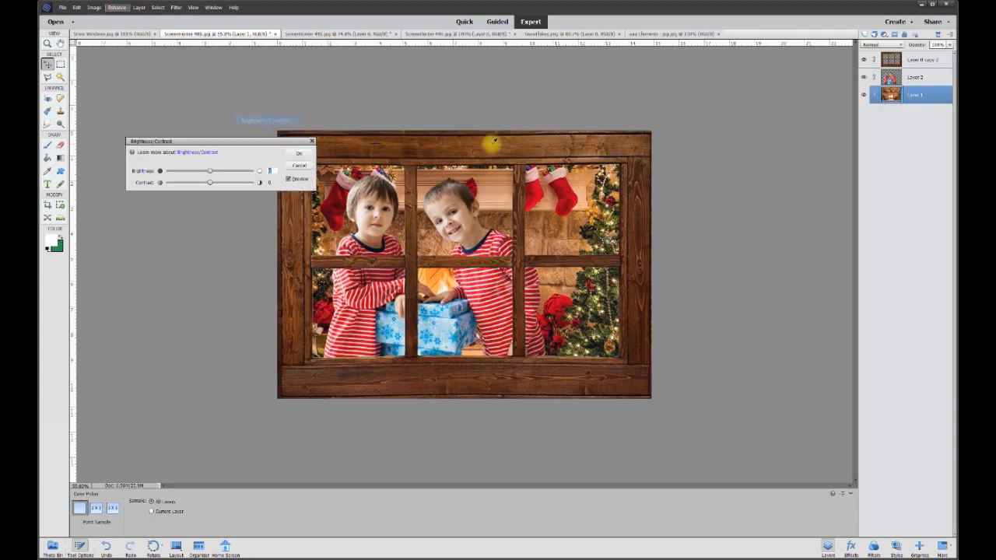
{"action": "left_click_drag", "start_coordinate": [209, 171], "coordinate": [188, 172]}
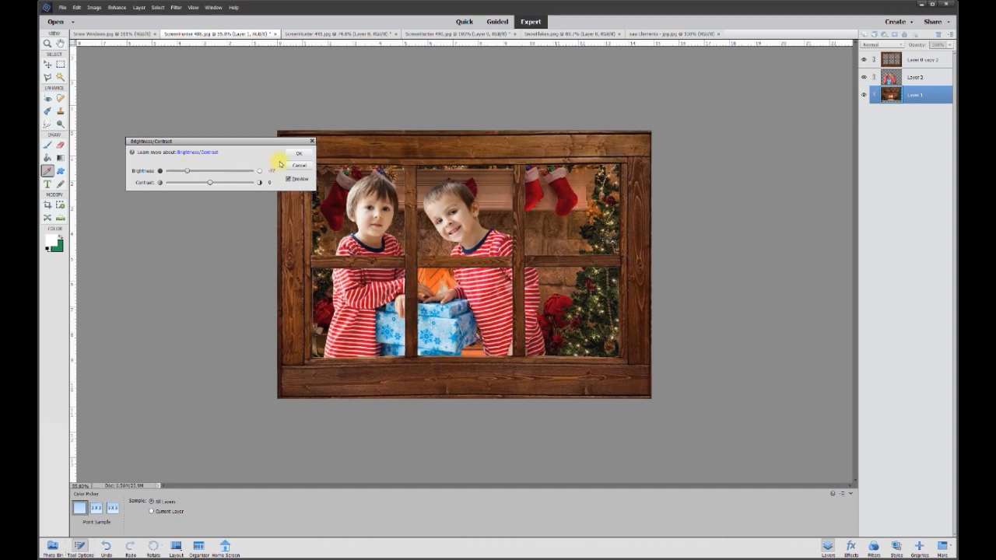
{"action": "left_click", "coordinate": [299, 154]}
{"action": "key", "text": "v"}
- Lower the brightness of the two boys' layer slightly with Brightness/Contrast
{"action": "left_click", "coordinate": [451, 206]}
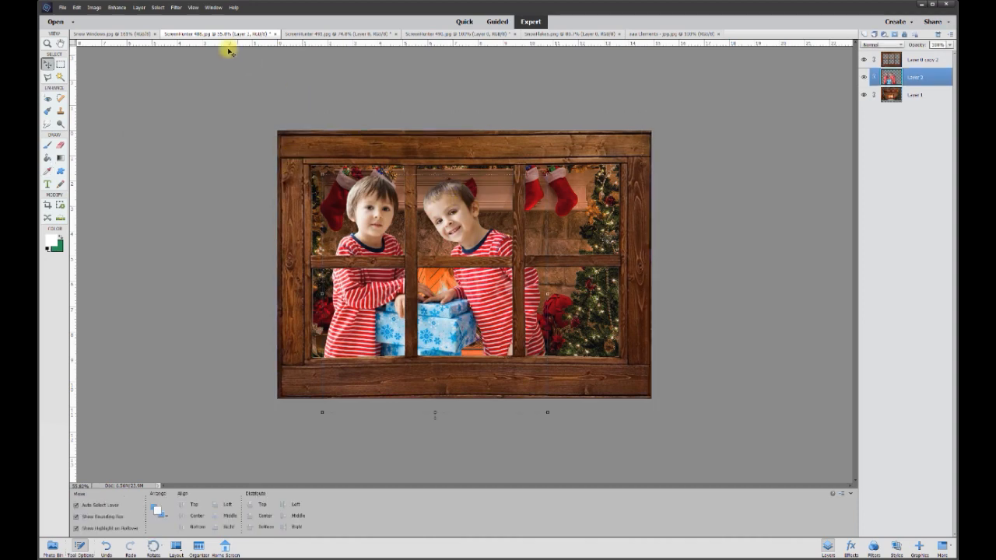
{"action": "left_click", "coordinate": [115, 8]}
{"action": "mouse_move", "coordinate": [144, 112]}
{"action": "left_click", "coordinate": [257, 122]}
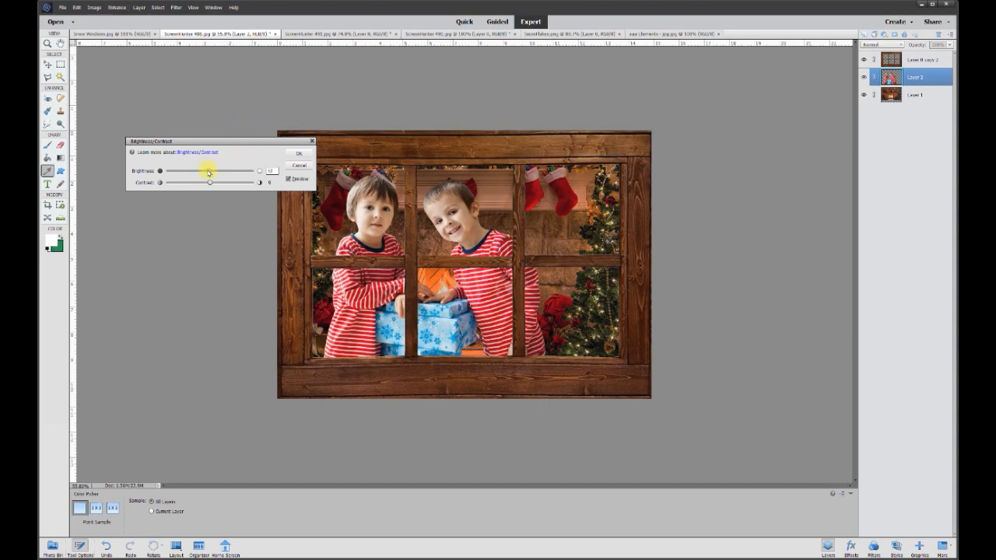
{"action": "left_click_drag", "start_coordinate": [208, 172], "coordinate": [200, 172]}
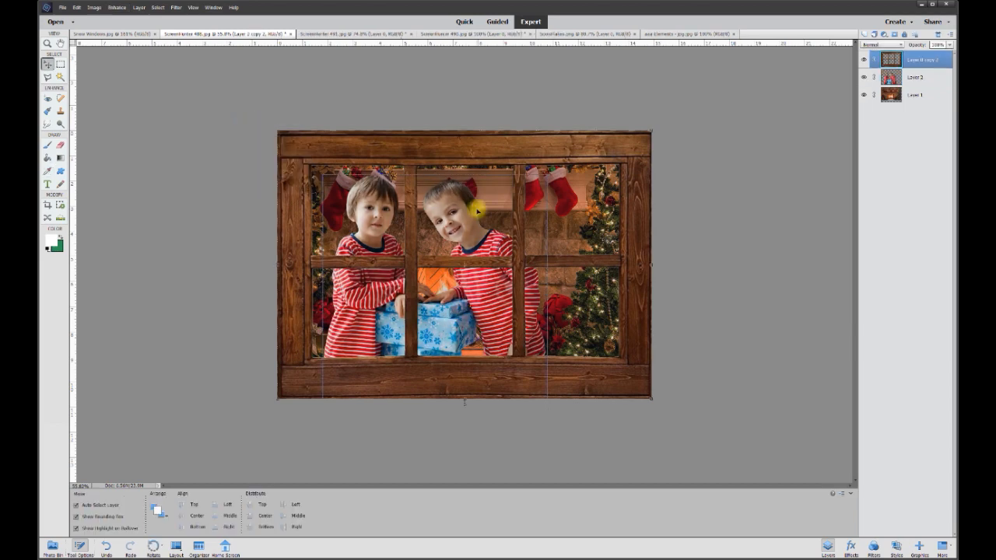
- Check the frame and fireplace layers by toggling their visibility, and compare the composition with the Snow Windows reference image
{"action": "left_click", "coordinate": [863, 61]}
{"action": "left_click", "coordinate": [863, 60]}
{"action": "left_click", "coordinate": [865, 95]}
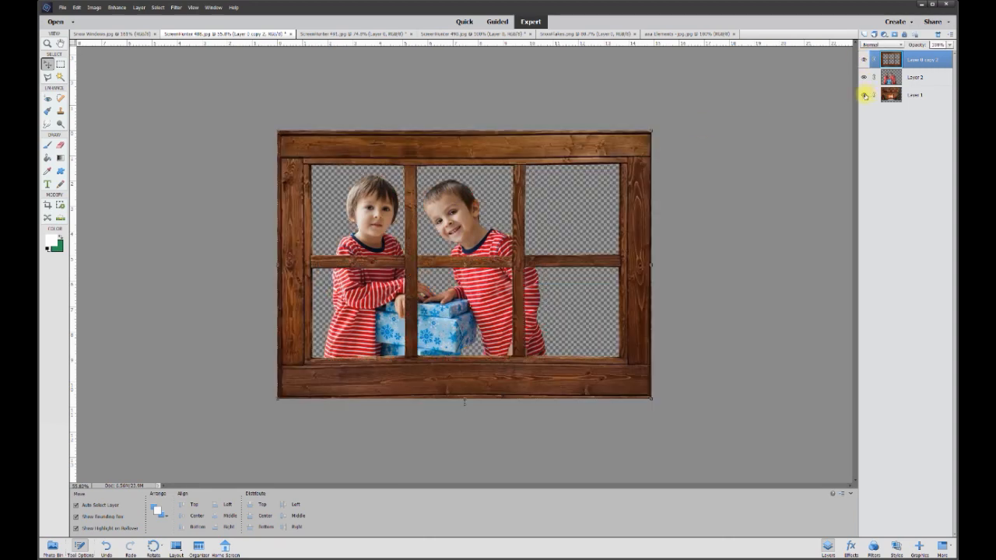
{"action": "left_click", "coordinate": [865, 95]}
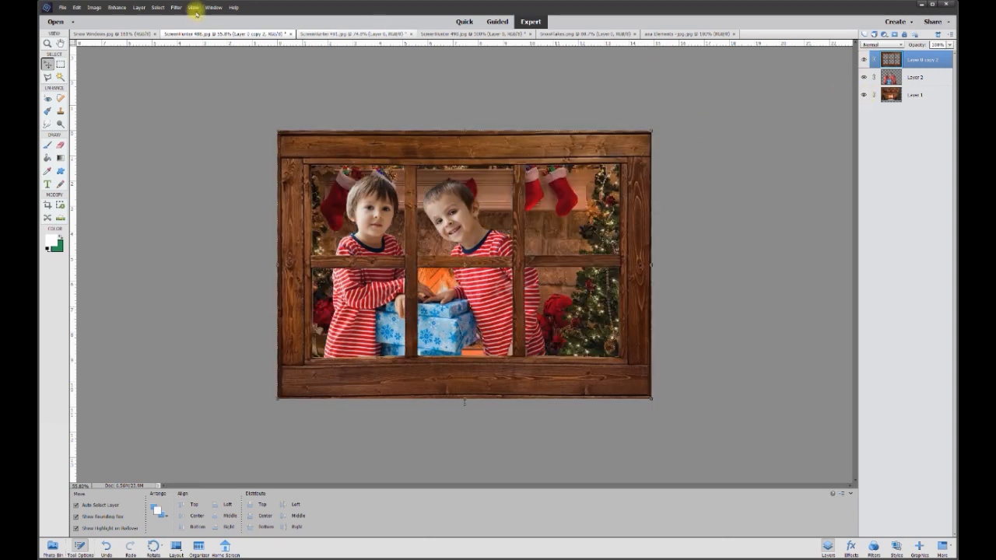
{"action": "left_click", "coordinate": [114, 36]}
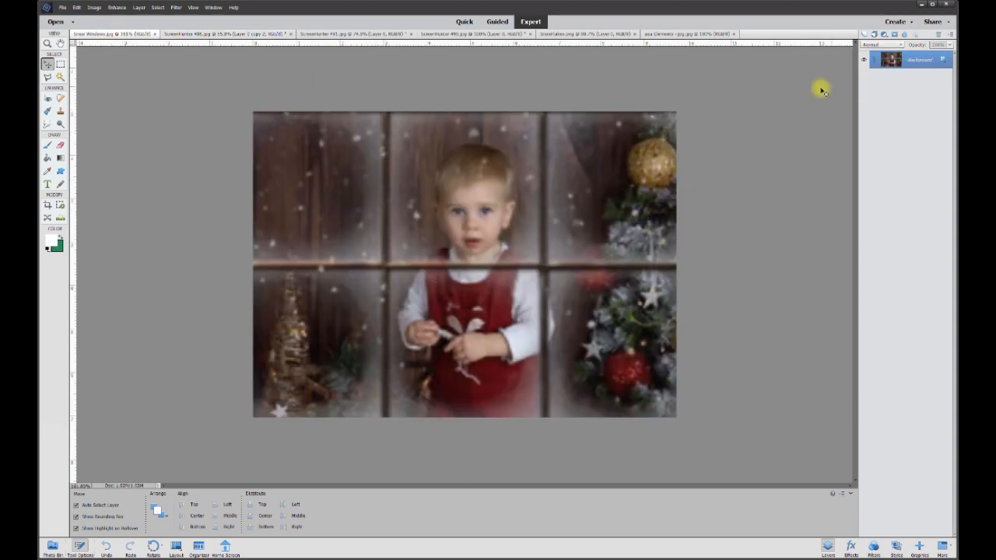
{"action": "left_click", "coordinate": [193, 34]}
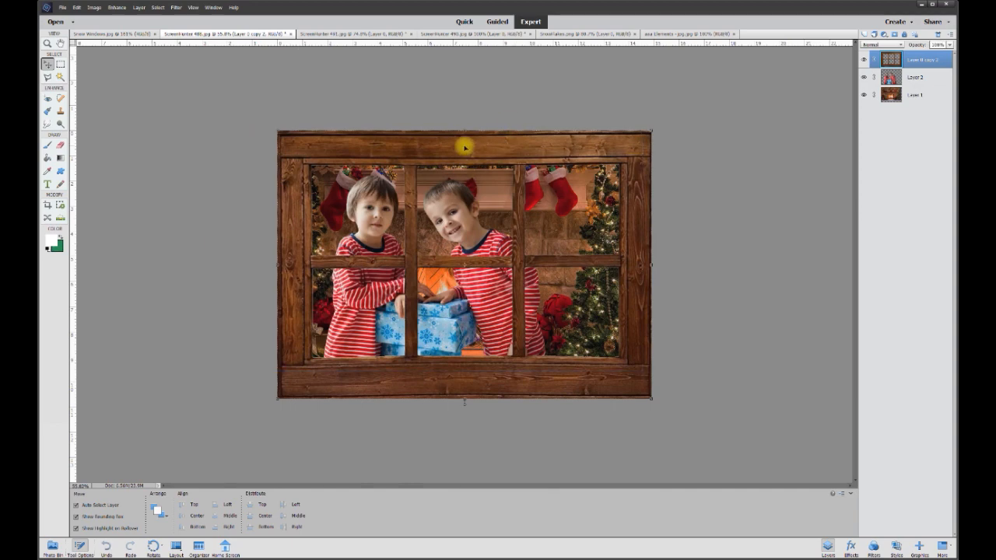
- Soften the wooden window frame layer with a slight Gaussian Blur
{"action": "left_click", "coordinate": [176, 8]}
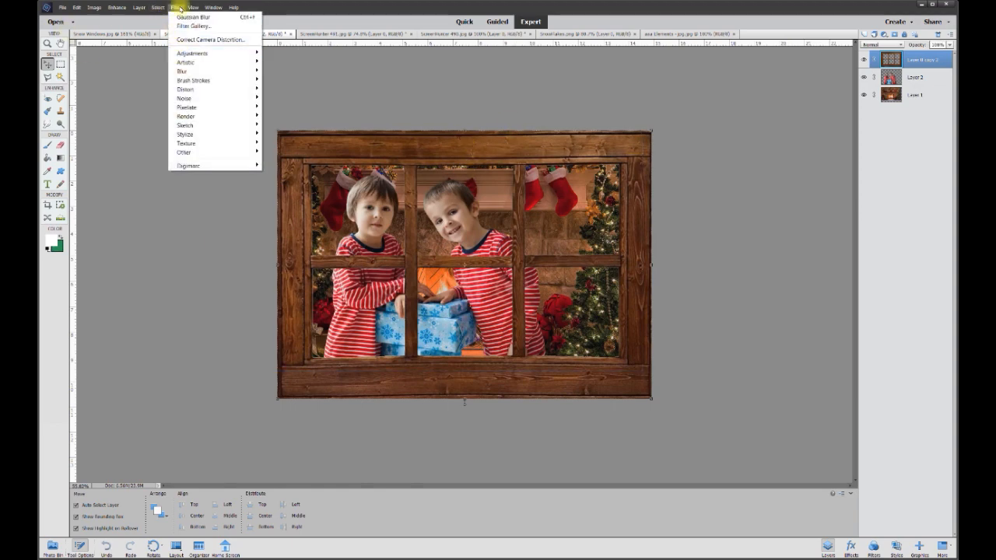
{"action": "mouse_move", "coordinate": [261, 73]}
{"action": "left_click", "coordinate": [274, 98]}
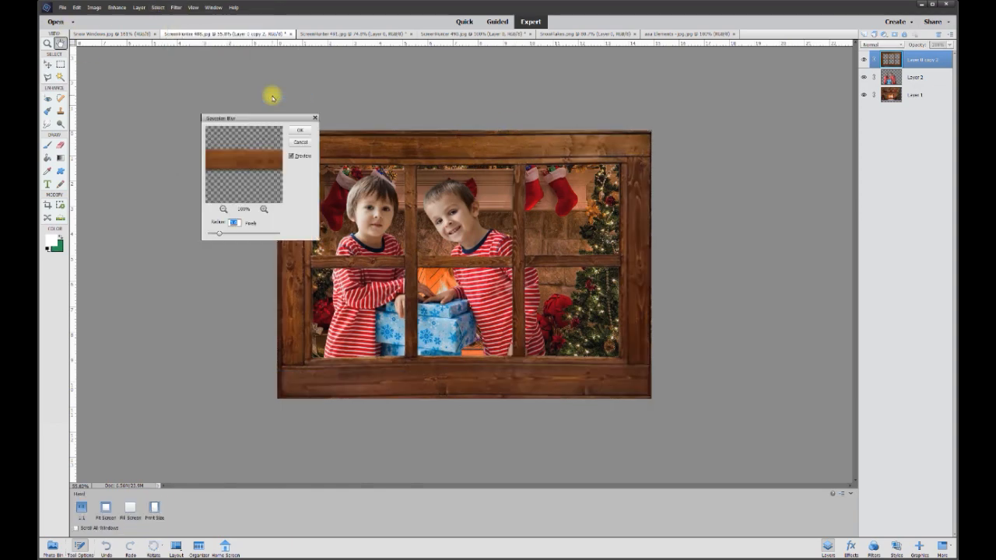
{"action": "left_click_drag", "start_coordinate": [234, 237], "coordinate": [227, 236]}
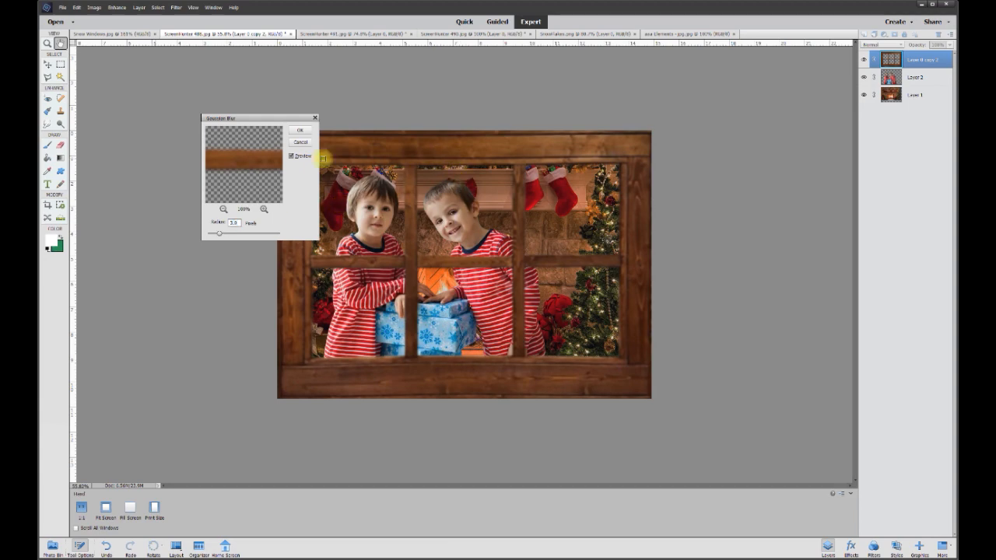
{"action": "left_click", "coordinate": [299, 132]}
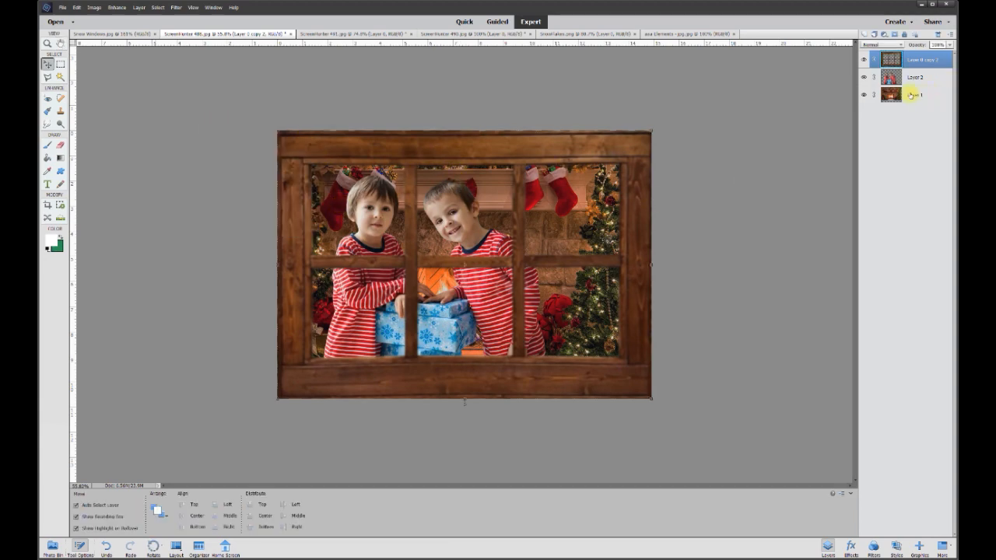
- Apply a Gaussian Blur to the fireplace layer using the same radius as the window frame
{"action": "left_click", "coordinate": [911, 94]}
{"action": "left_click", "coordinate": [863, 95]}
{"action": "left_click", "coordinate": [863, 94]}
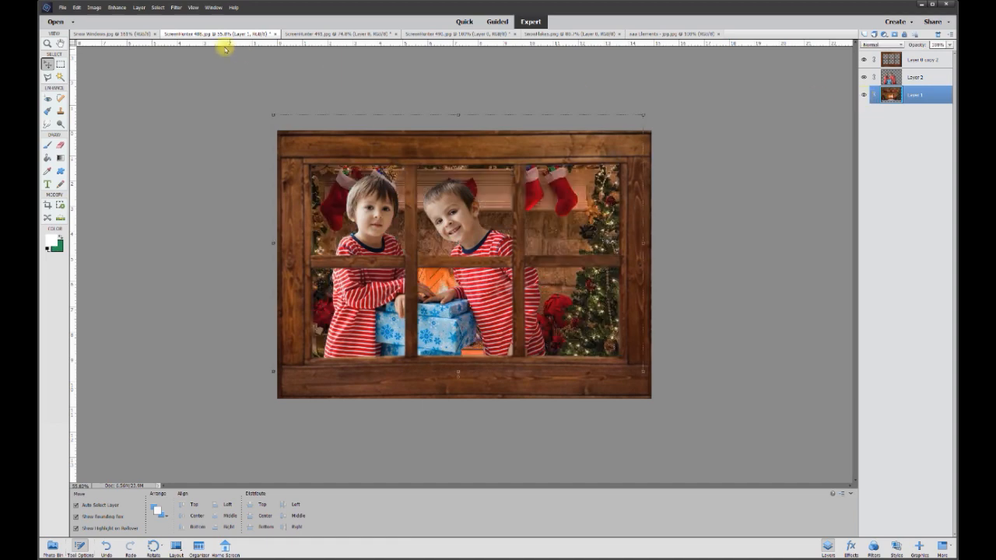
{"action": "left_click", "coordinate": [176, 7]}
{"action": "mouse_move", "coordinate": [184, 70]}
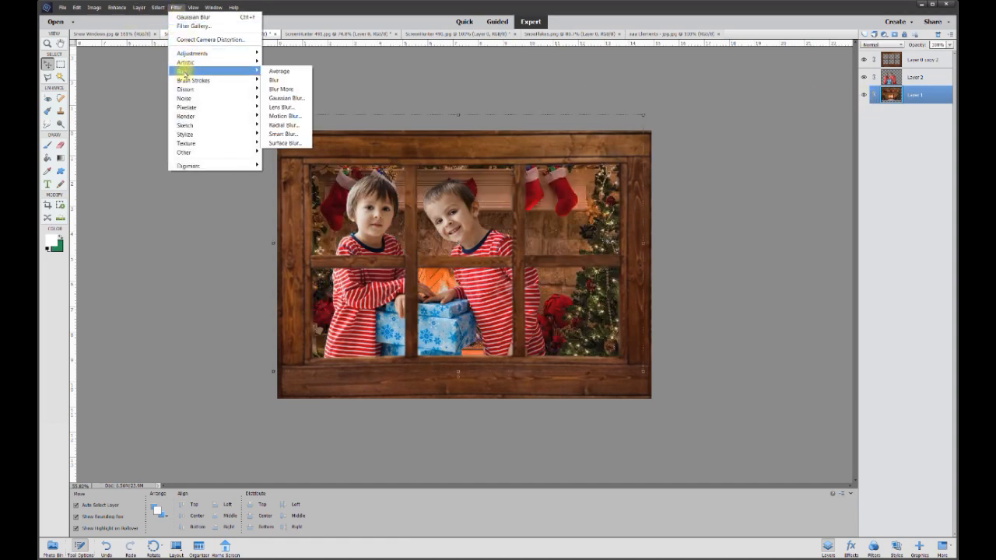
{"action": "left_click", "coordinate": [276, 97]}
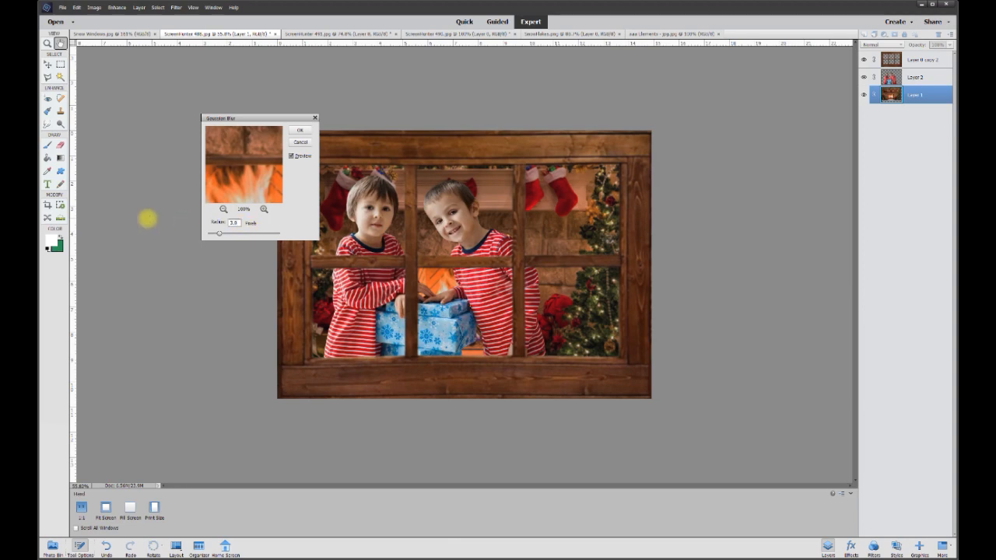
{"action": "left_click", "coordinate": [300, 135]}
{"action": "key", "text": "v"}
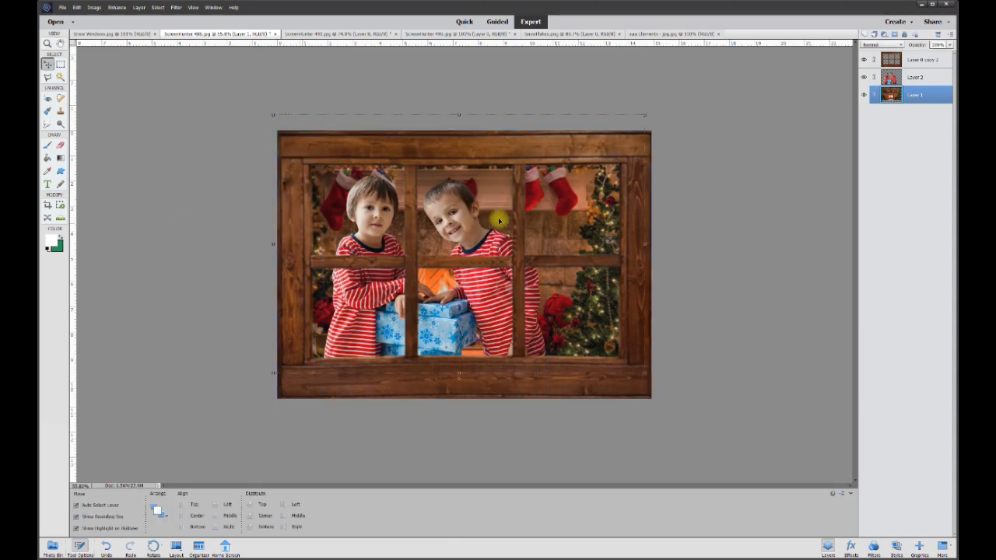
- Add a new blank layer above the wooden window frame layer
{"action": "left_click", "coordinate": [454, 216]}
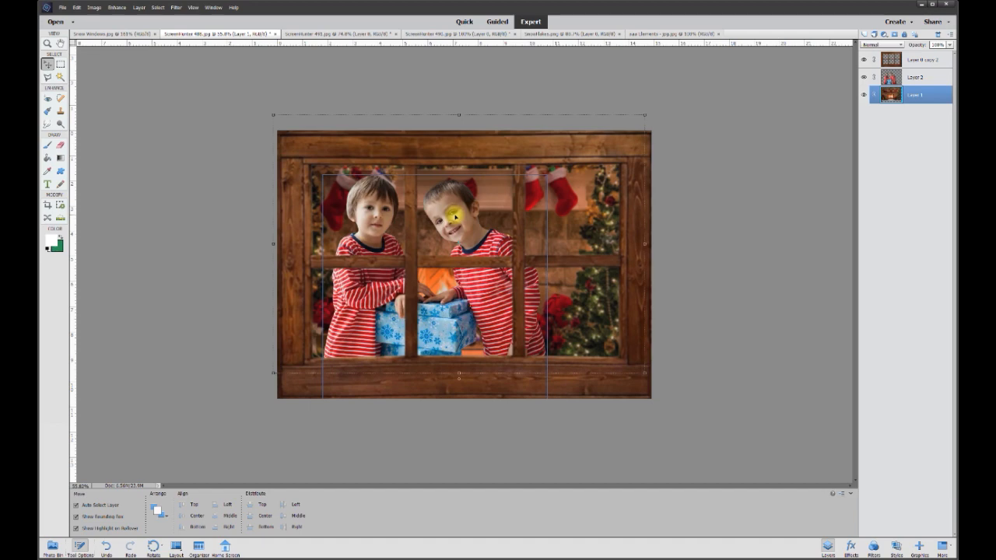
{"action": "left_click", "coordinate": [881, 112]}
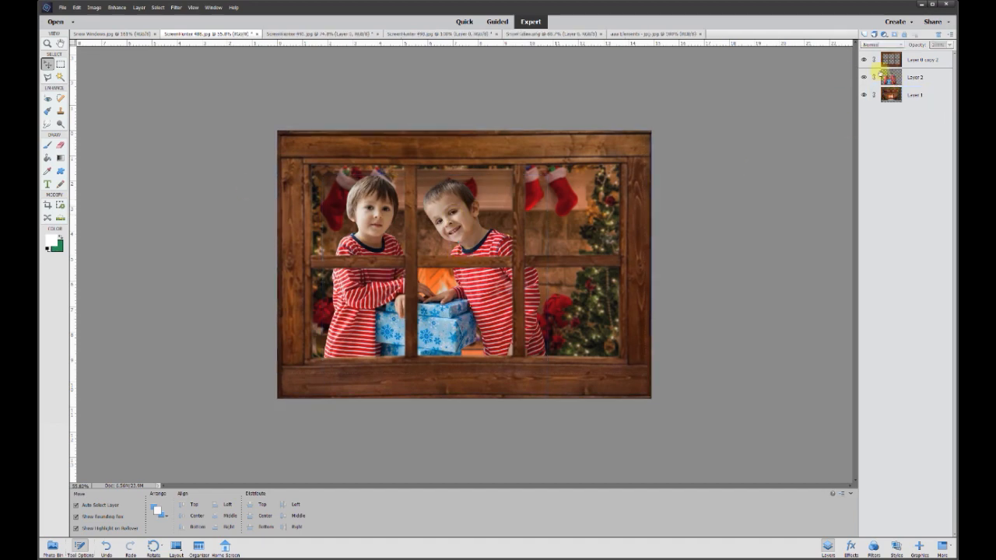
{"action": "left_click", "coordinate": [927, 63]}
{"action": "left_click", "coordinate": [864, 34]}
{"action": "left_click", "coordinate": [917, 60]}
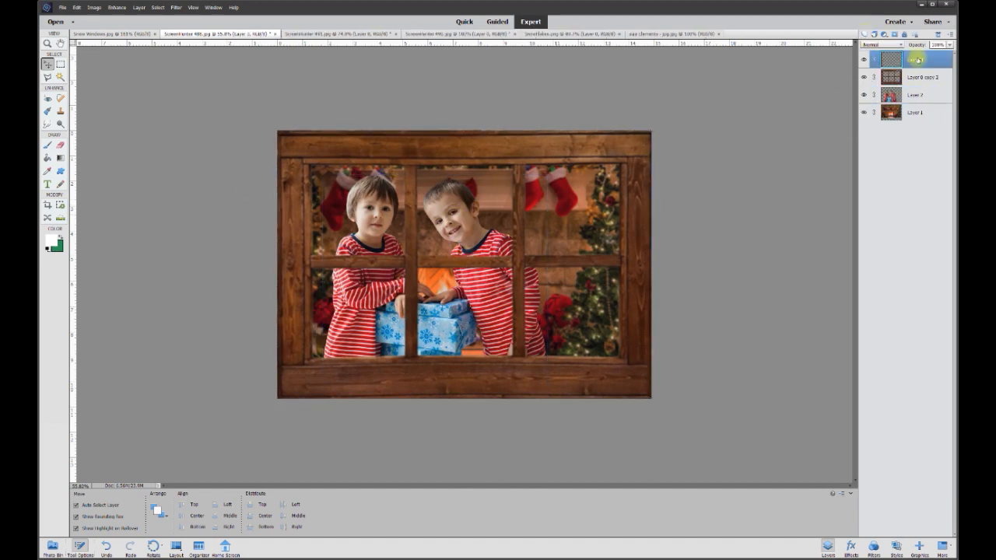
- Set the foreground color to pure white
{"action": "left_click", "coordinate": [51, 243]}
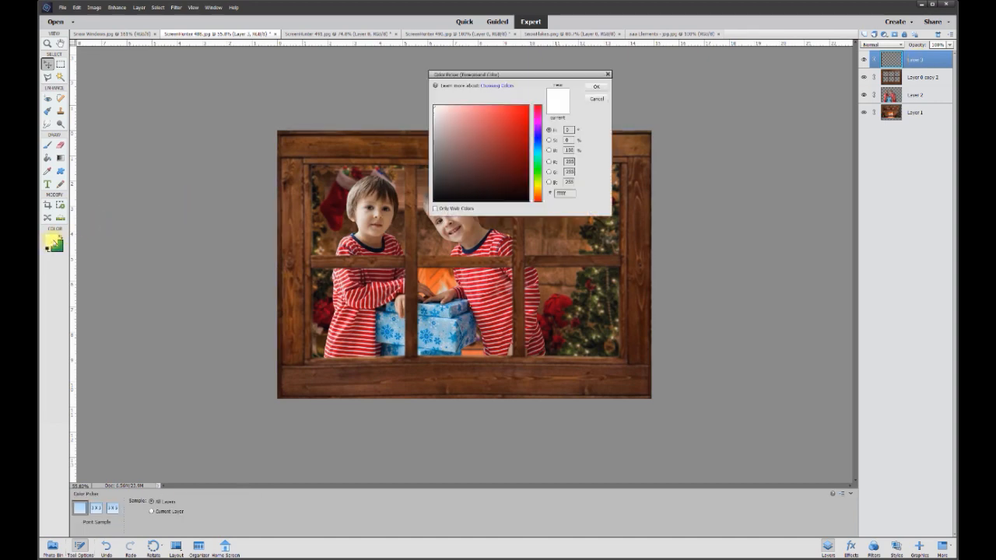
{"action": "left_click_drag", "start_coordinate": [442, 158], "coordinate": [397, 85]}
{"action": "left_click", "coordinate": [596, 90]}
{"action": "key", "text": "v"}
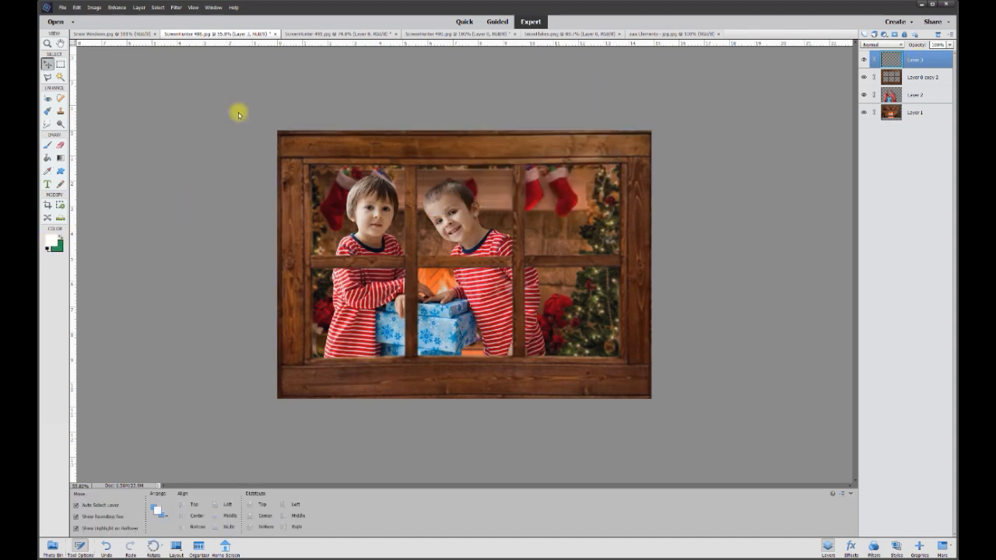
- Choose the Brush tool with a soft brush and set its size to 300 px
{"action": "left_click", "coordinate": [48, 145]}
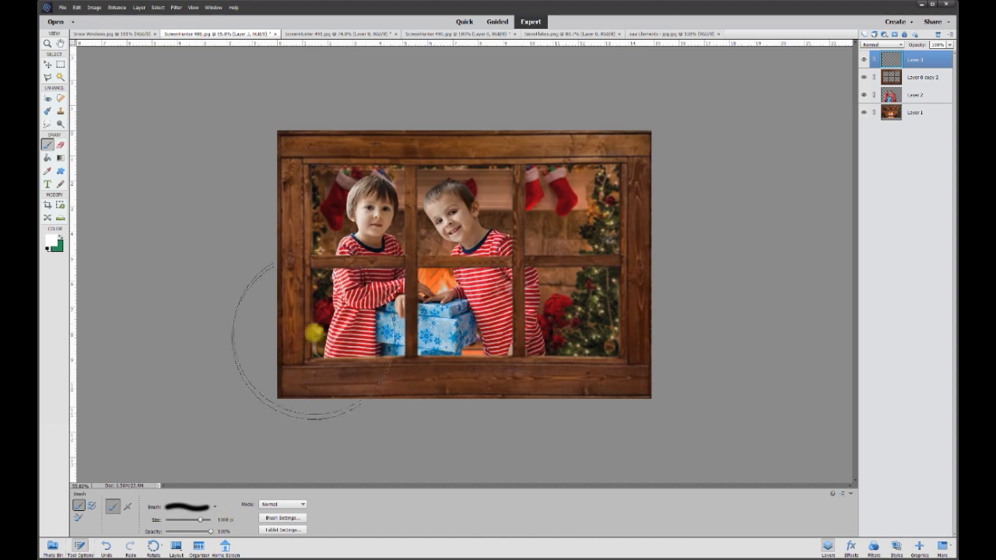
{"action": "left_click", "coordinate": [225, 522]}
{"action": "type", "text": "300"}
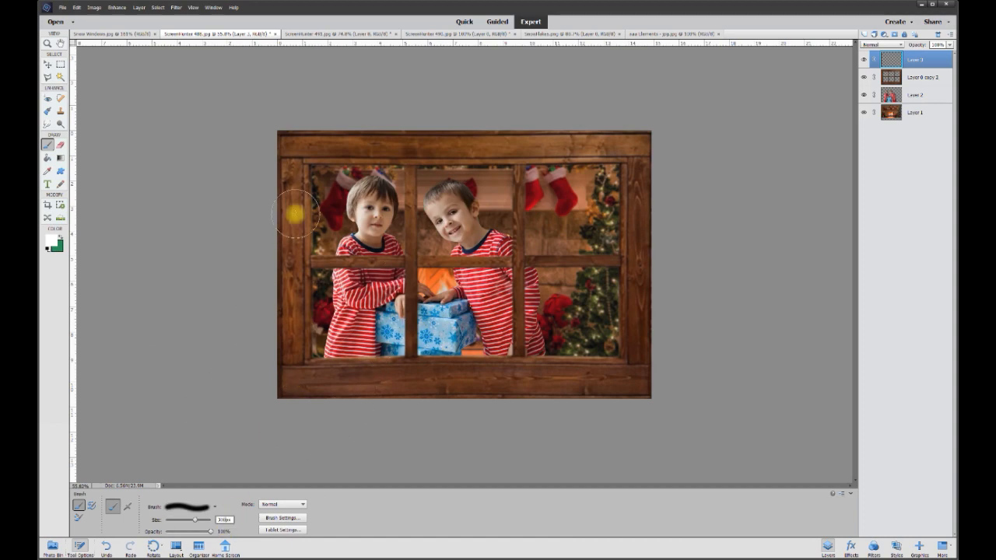
- Paint soft white frost around the edges of all six window panes and lower that layer's opacity to about 50%
{"action": "left_click", "coordinate": [331, 176]}
{"action": "mouse_move", "coordinate": [332, 175]}
{"action": "left_mouse_down"}
{"action": "mouse_move", "coordinate": [313, 193]}
{"action": "mouse_move", "coordinate": [309, 227]}
{"action": "mouse_move", "coordinate": [332, 248]}
{"action": "mouse_move", "coordinate": [392, 245]}
{"action": "mouse_move", "coordinate": [393, 187]}
{"action": "mouse_move", "coordinate": [358, 171]}
{"action": "left_mouse_up"}
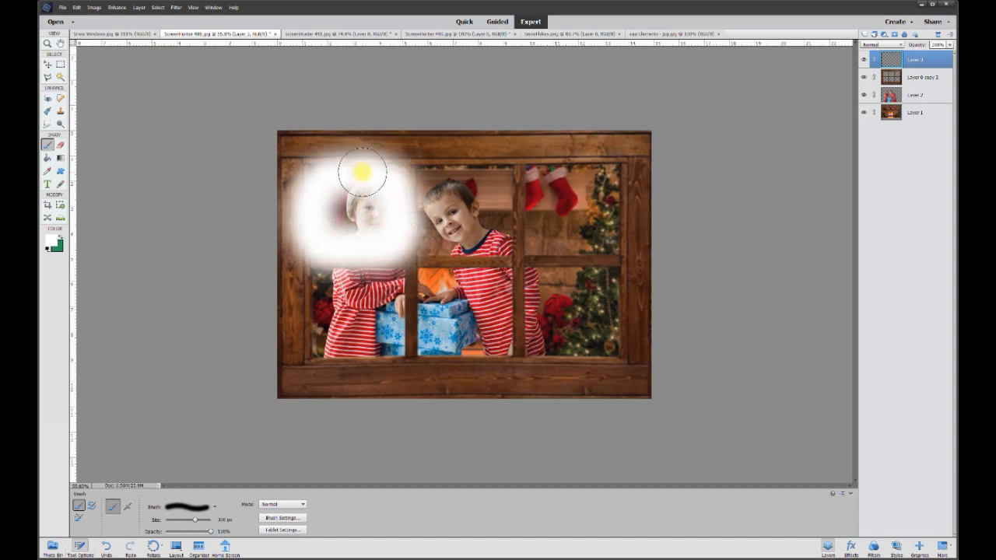
{"action": "mouse_move", "coordinate": [451, 167]}
{"action": "left_mouse_down"}
{"action": "mouse_move", "coordinate": [423, 205]}
{"action": "mouse_move", "coordinate": [424, 238]}
{"action": "mouse_move", "coordinate": [499, 240]}
{"action": "mouse_move", "coordinate": [499, 197]}
{"action": "mouse_move", "coordinate": [483, 178]}
{"action": "mouse_move", "coordinate": [522, 179]}
{"action": "mouse_move", "coordinate": [550, 180]}
{"action": "mouse_move", "coordinate": [529, 216]}
{"action": "mouse_move", "coordinate": [532, 242]}
{"action": "mouse_move", "coordinate": [614, 239]}
{"action": "mouse_move", "coordinate": [551, 171]}
{"action": "left_mouse_up"}
{"action": "mouse_move", "coordinate": [346, 276]}
{"action": "left_mouse_down"}
{"action": "mouse_move", "coordinate": [298, 325]}
{"action": "mouse_move", "coordinate": [319, 352]}
{"action": "mouse_move", "coordinate": [377, 347]}
{"action": "mouse_move", "coordinate": [397, 284]}
{"action": "left_mouse_up"}
{"action": "mouse_move", "coordinate": [479, 269]}
{"action": "left_mouse_down"}
{"action": "mouse_move", "coordinate": [428, 288]}
{"action": "mouse_move", "coordinate": [416, 322]}
{"action": "mouse_move", "coordinate": [473, 343]}
{"action": "mouse_move", "coordinate": [497, 338]}
{"action": "mouse_move", "coordinate": [504, 297]}
{"action": "mouse_move", "coordinate": [468, 275]}
{"action": "left_mouse_up"}
{"action": "mouse_move", "coordinate": [563, 278]}
{"action": "left_mouse_down"}
{"action": "mouse_move", "coordinate": [520, 341]}
{"action": "mouse_move", "coordinate": [576, 346]}
{"action": "mouse_move", "coordinate": [667, 327]}
{"action": "mouse_move", "coordinate": [655, 308]}
{"action": "mouse_move", "coordinate": [582, 267]}
{"action": "left_mouse_up"}
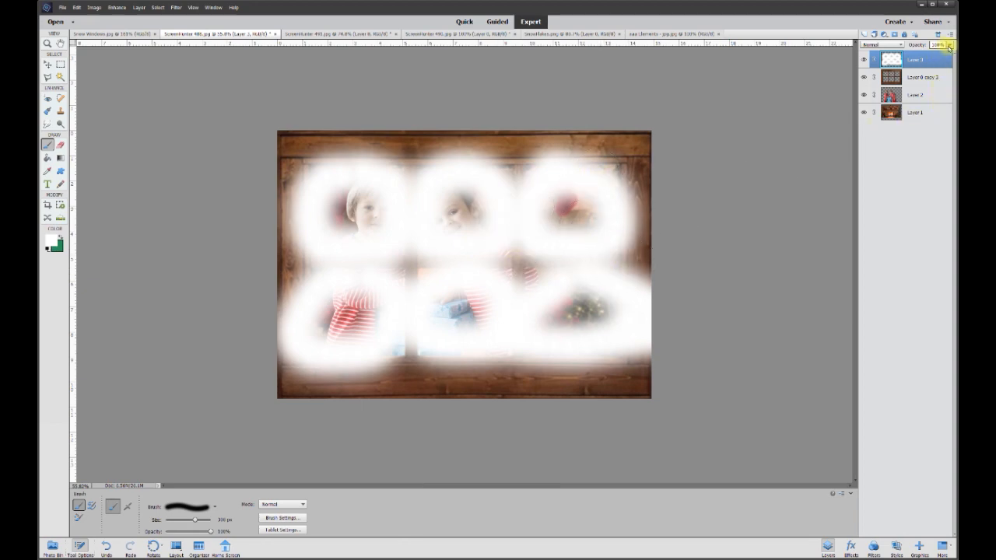
{"action": "left_click_drag", "start_coordinate": [937, 56], "coordinate": [935, 56]}
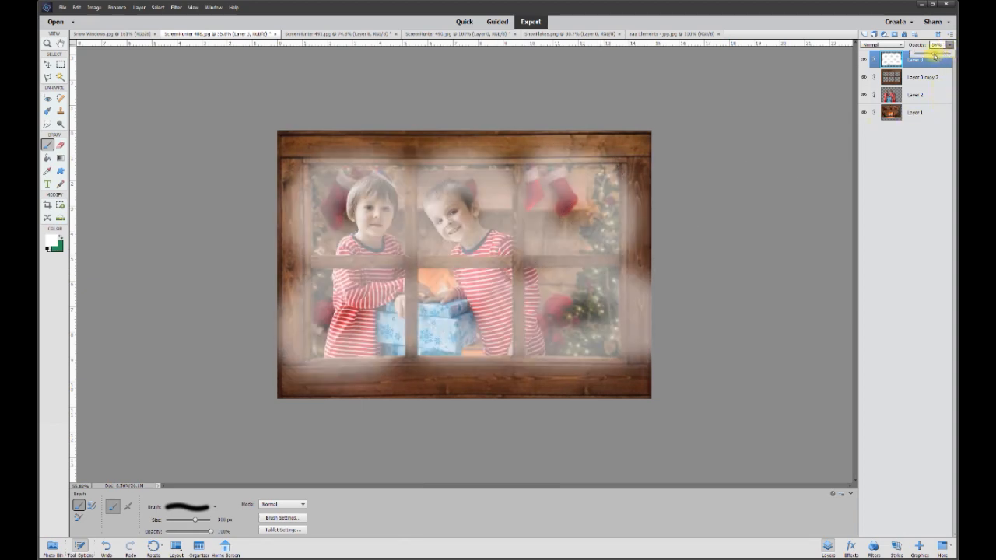
- Select the window's horizontal middle bar with the Rectangular Marquee and delete the frost covering it
{"action": "left_click", "coordinate": [60, 65]}
{"action": "key", "text": "ctrl+plus"}
{"action": "left_click_drag", "start_coordinate": [188, 252], "coordinate": [768, 266]}
{"action": "key", "text": "Delete"}
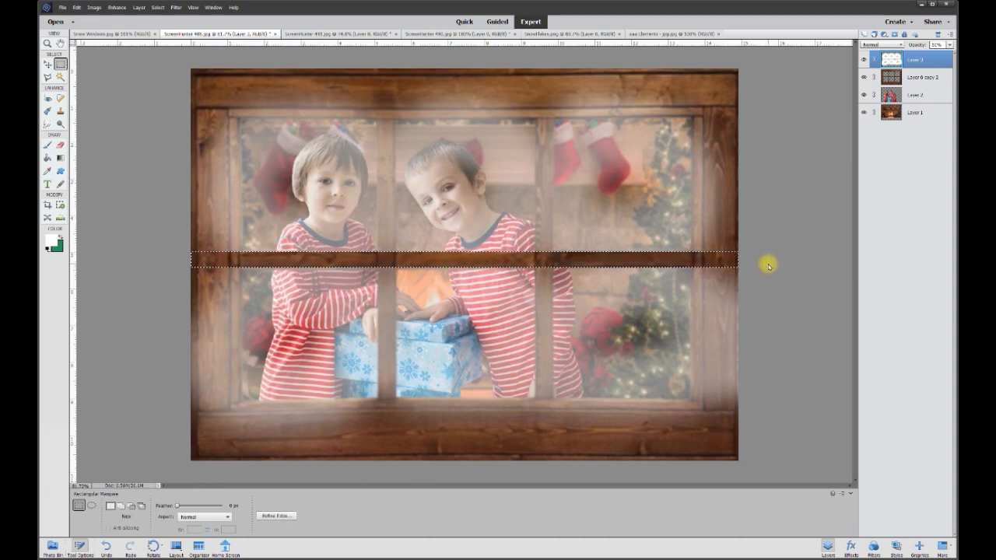
- Clear the frost from all four outer sides of the wooden frame using rectangular selections
{"action": "left_click_drag", "start_coordinate": [180, 64], "coordinate": [779, 114]}
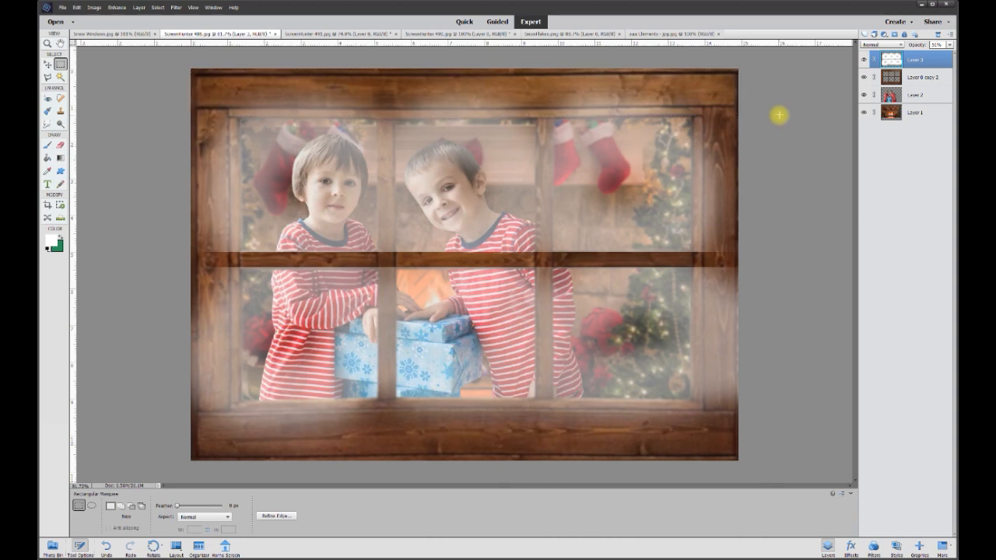
{"action": "key", "text": "Delete"}
{"action": "left_click_drag", "start_coordinate": [160, 476], "coordinate": [789, 400]}
{"action": "key", "text": "Delete"}
{"action": "left_click_drag", "start_coordinate": [753, 110], "coordinate": [694, 436]}
{"action": "key", "text": "Delete"}
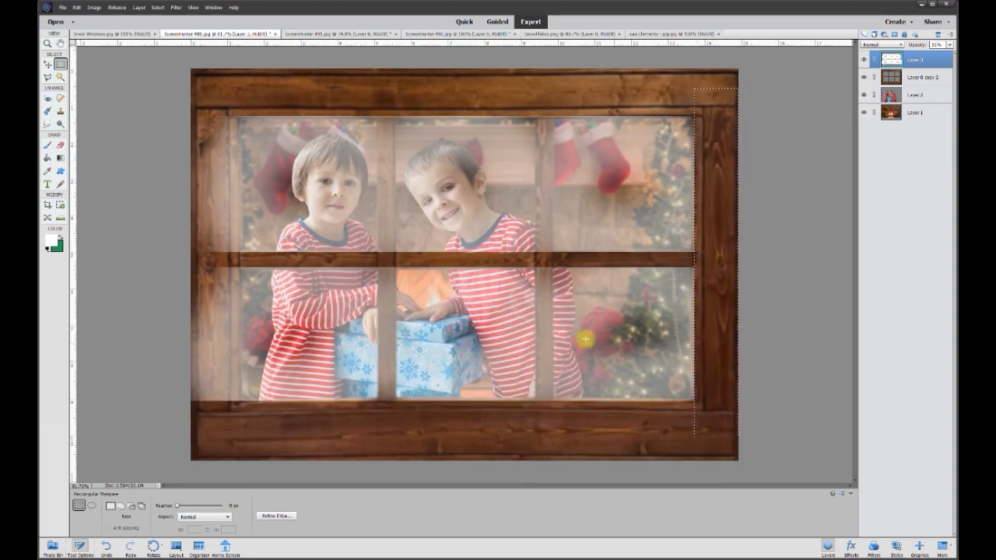
{"action": "left_click_drag", "start_coordinate": [160, 81], "coordinate": [241, 435]}
{"action": "key", "text": "Delete"}
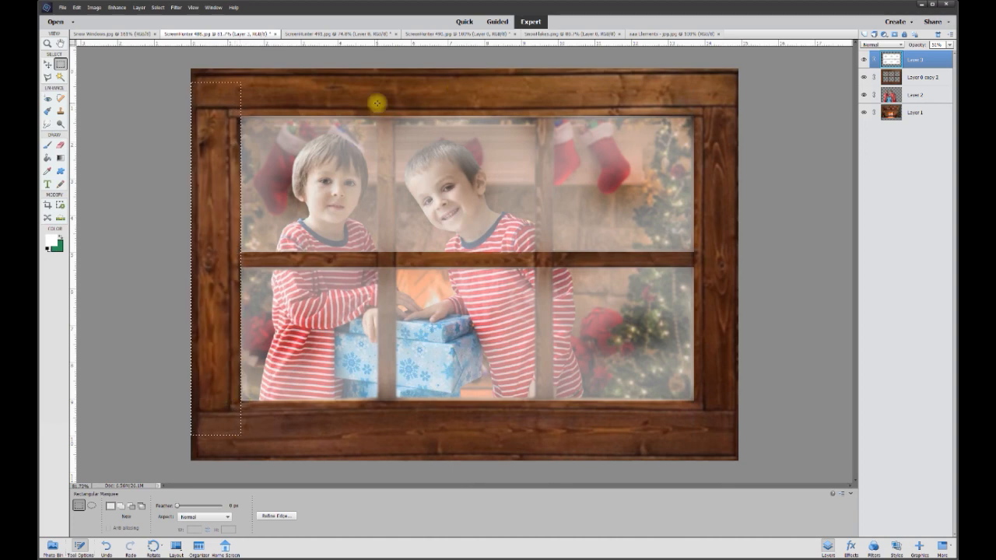
- Delete the frost over the two vertical window bars using rectangular selections, and clear the selection
{"action": "left_click_drag", "start_coordinate": [378, 111], "coordinate": [395, 403]}
{"action": "key", "text": "Delete"}
{"action": "left_click_drag", "start_coordinate": [537, 108], "coordinate": [550, 404]}
{"action": "left_click_drag", "start_coordinate": [550, 407], "coordinate": [551, 403]}
{"action": "key", "text": "Delete"}
{"action": "key", "text": "ctrl+d"}
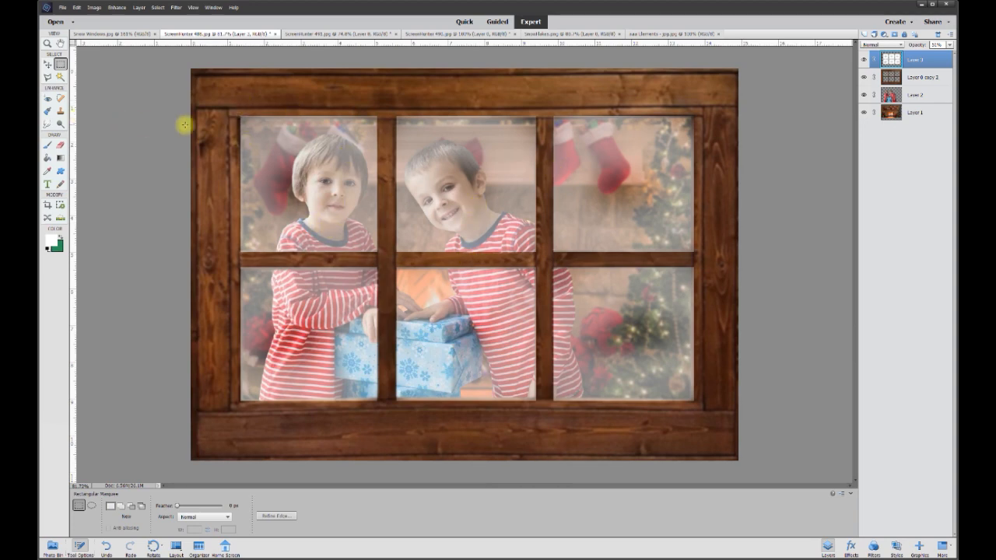
- Erase the frost in the centers of the three upper panes with a soft 400 px Eraser
{"action": "left_click", "coordinate": [61, 146]}
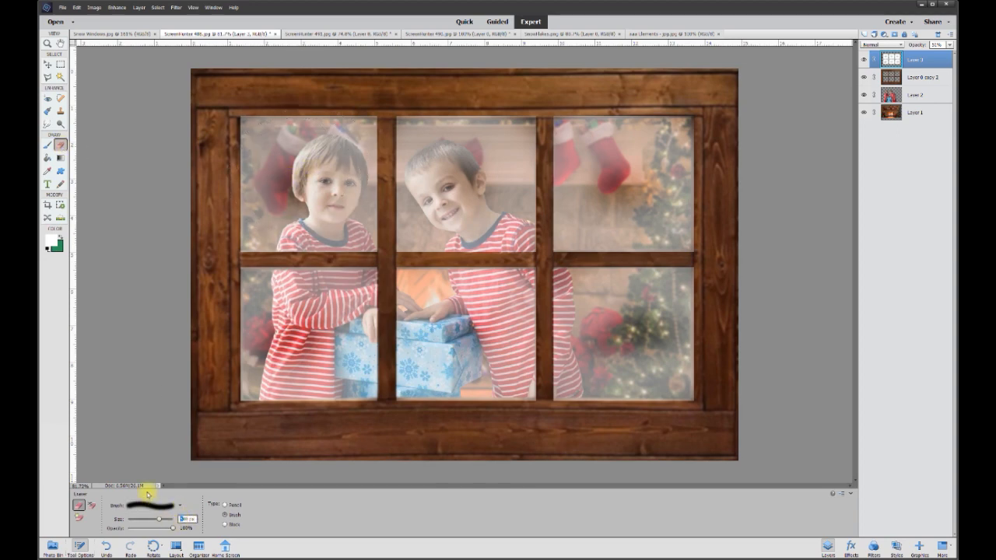
{"action": "left_click", "coordinate": [321, 168]}
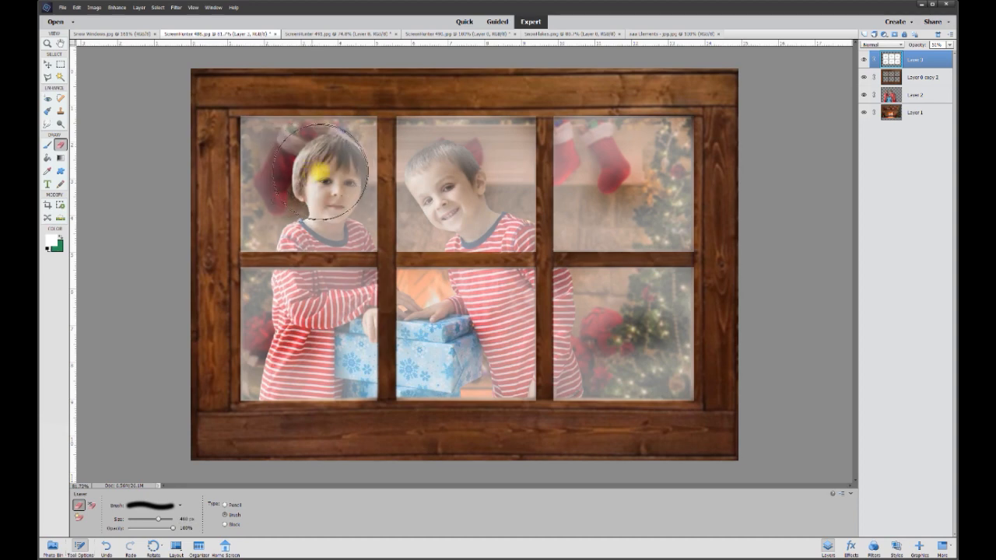
{"action": "left_click", "coordinate": [321, 168]}
{"action": "left_click", "coordinate": [467, 169]}
{"action": "left_click", "coordinate": [462, 174]}
{"action": "left_click", "coordinate": [619, 173]}
{"action": "left_click", "coordinate": [624, 175]}
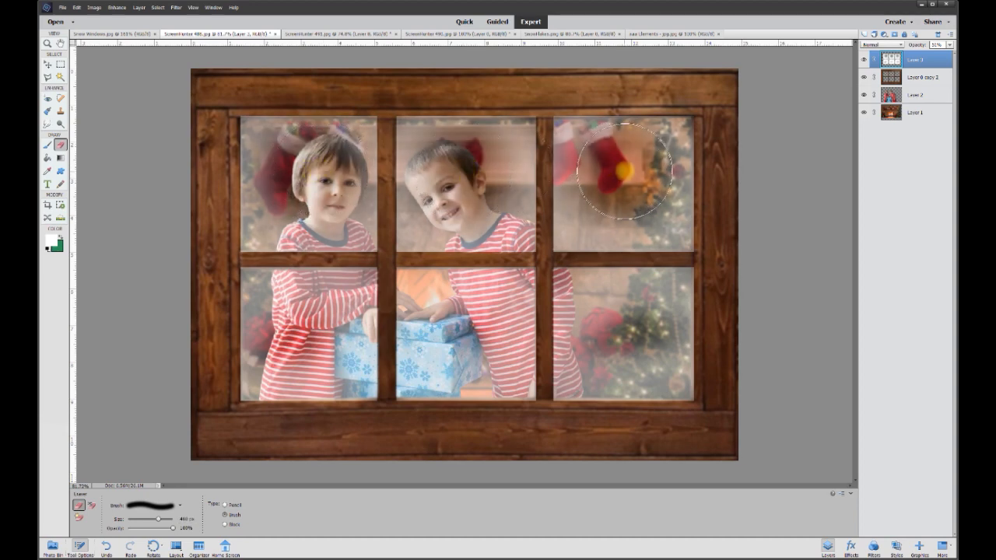
{"action": "left_click", "coordinate": [456, 167]}
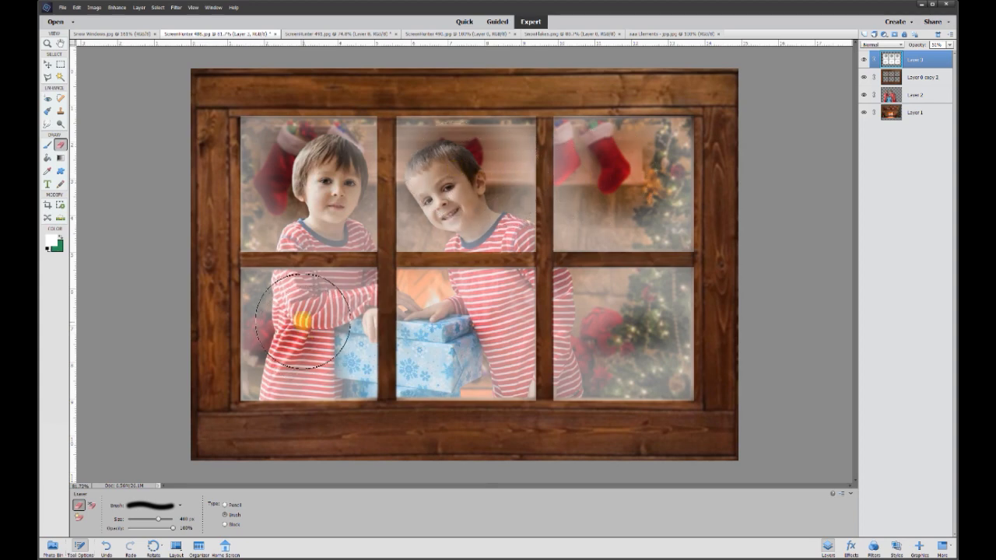
- Erase the frost in the centers of the three lower panes with the same soft Eraser
{"action": "left_click", "coordinate": [304, 318]}
{"action": "left_click", "coordinate": [305, 320]}
{"action": "left_click", "coordinate": [305, 319]}
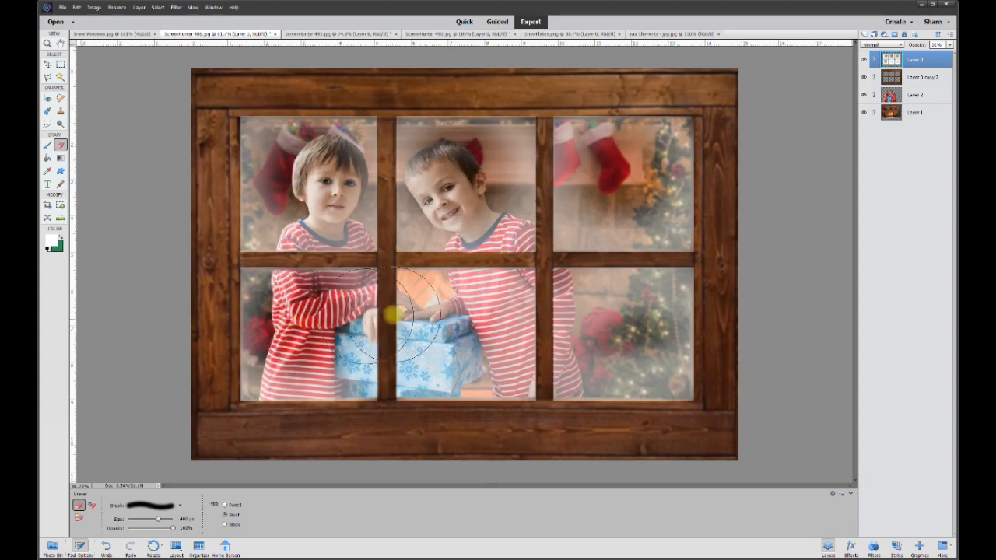
{"action": "left_click", "coordinate": [469, 316]}
{"action": "left_click", "coordinate": [470, 315]}
{"action": "left_click", "coordinate": [470, 315]}
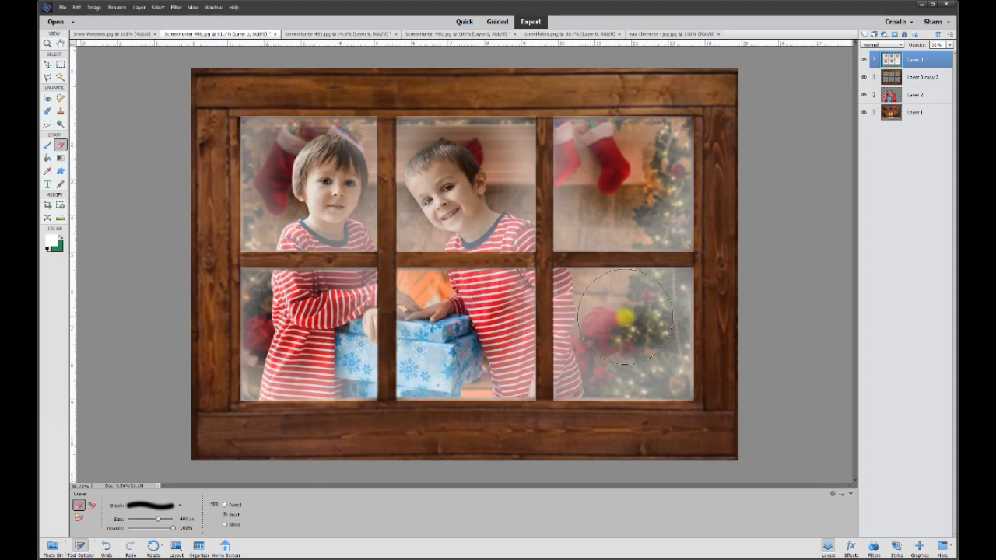
{"action": "left_click", "coordinate": [626, 317]}
{"action": "left_click", "coordinate": [626, 316]}
{"action": "left_click", "coordinate": [626, 314]}
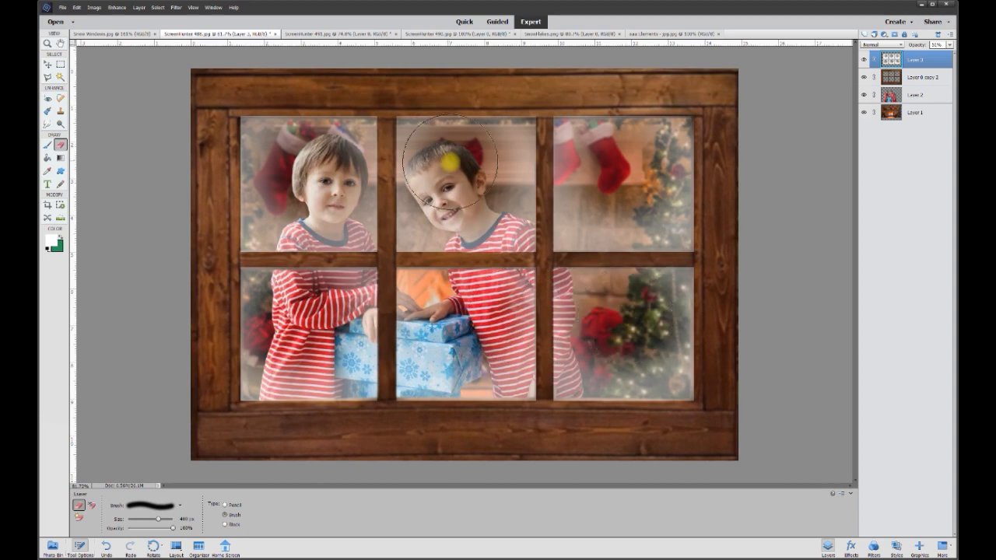
- Erase the pane centers once more and set the frost layer's opacity to 75%
{"action": "left_click", "coordinate": [306, 163]}
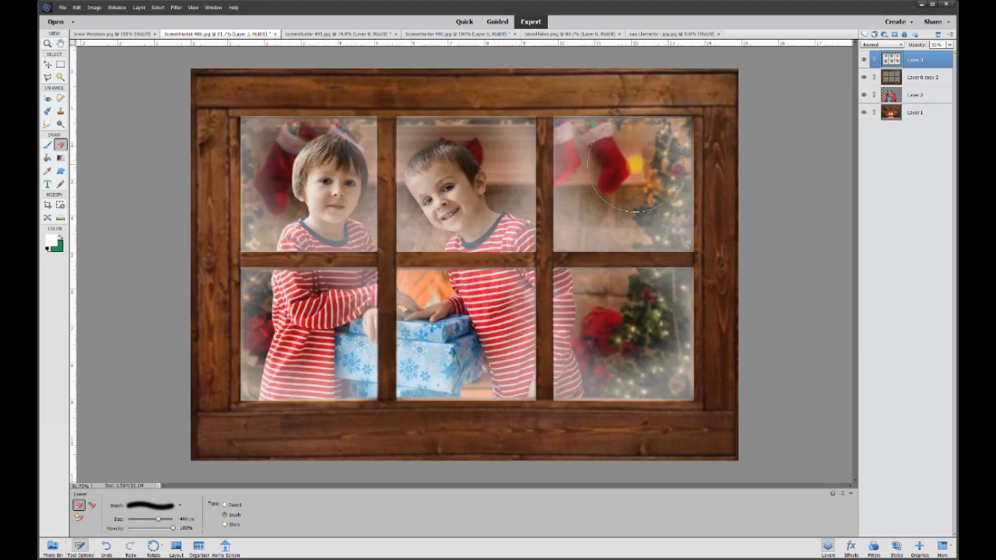
{"action": "left_click", "coordinate": [630, 165]}
{"action": "left_click", "coordinate": [307, 313]}
{"action": "left_click", "coordinate": [464, 315]}
{"action": "left_click", "coordinate": [619, 313]}
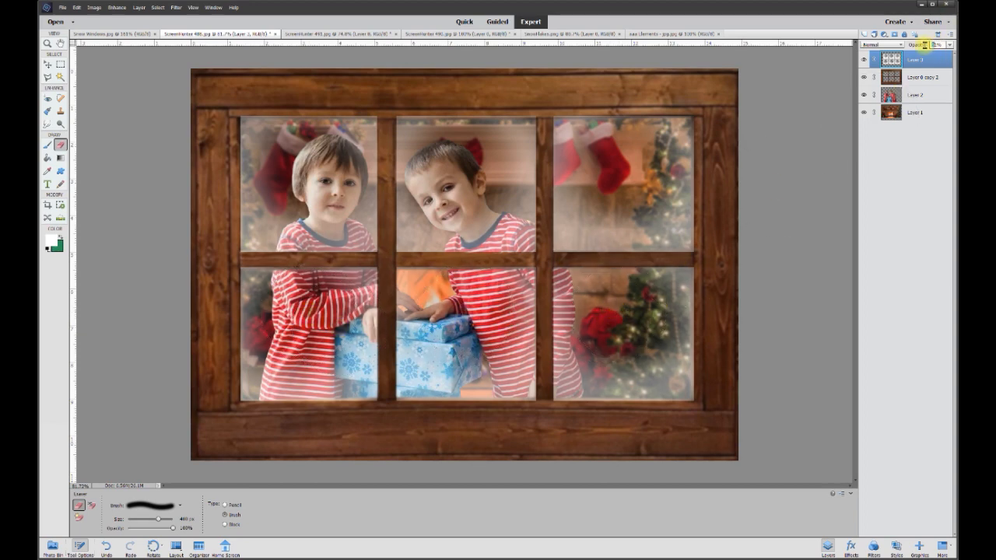
{"action": "type", "text": "75"}
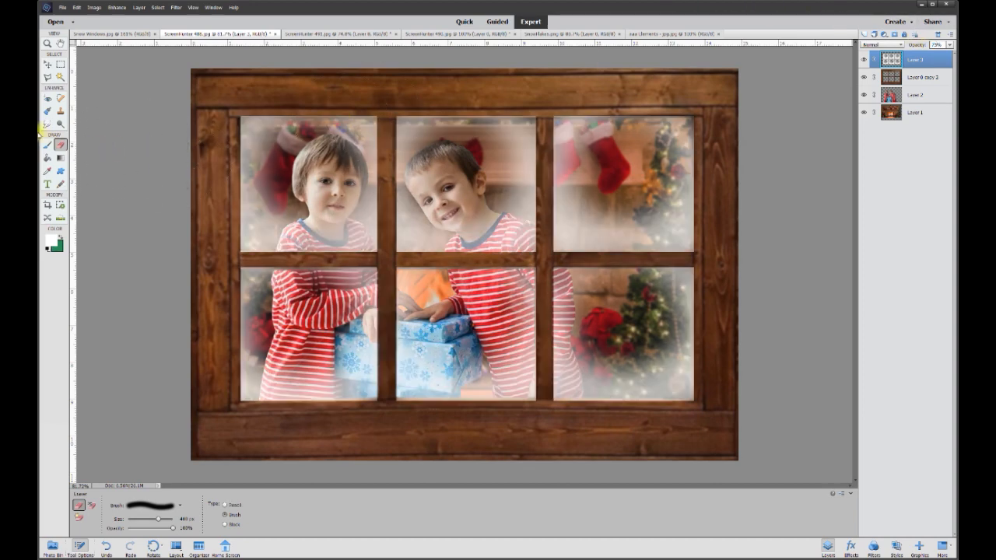
- Smudge the frost's inner edges in the panes, and push the upper-left pane's outer frost edges unevenly onto the wood
{"action": "left_click", "coordinate": [47, 124]}
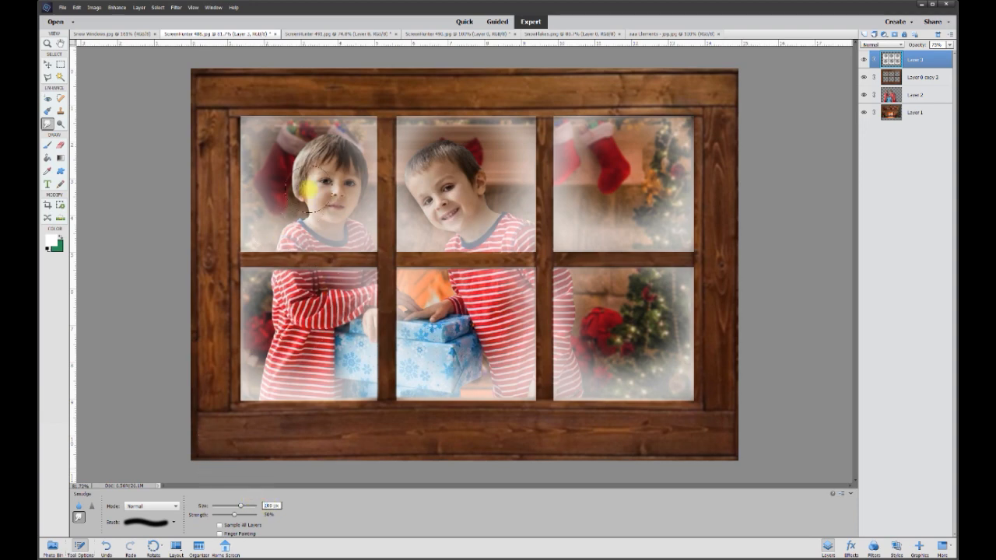
{"action": "mouse_move", "coordinate": [301, 158]}
{"action": "left_mouse_down"}
{"action": "mouse_move", "coordinate": [287, 136]}
{"action": "mouse_move", "coordinate": [320, 144]}
{"action": "mouse_move", "coordinate": [294, 190]}
{"action": "mouse_move", "coordinate": [324, 211]}
{"action": "mouse_move", "coordinate": [325, 183]}
{"action": "mouse_move", "coordinate": [324, 197]}
{"action": "mouse_move", "coordinate": [278, 216]}
{"action": "mouse_move", "coordinate": [324, 162]}
{"action": "mouse_move", "coordinate": [391, 167]}
{"action": "mouse_move", "coordinate": [454, 144]}
{"action": "mouse_move", "coordinate": [429, 161]}
{"action": "mouse_move", "coordinate": [442, 159]}
{"action": "mouse_move", "coordinate": [434, 215]}
{"action": "mouse_move", "coordinate": [442, 205]}
{"action": "mouse_move", "coordinate": [497, 220]}
{"action": "mouse_move", "coordinate": [480, 177]}
{"action": "mouse_move", "coordinate": [485, 154]}
{"action": "mouse_move", "coordinate": [604, 162]}
{"action": "mouse_move", "coordinate": [592, 156]}
{"action": "mouse_move", "coordinate": [601, 151]}
{"action": "mouse_move", "coordinate": [582, 193]}
{"action": "mouse_move", "coordinate": [608, 184]}
{"action": "mouse_move", "coordinate": [598, 214]}
{"action": "mouse_move", "coordinate": [617, 197]}
{"action": "mouse_move", "coordinate": [658, 201]}
{"action": "mouse_move", "coordinate": [655, 144]}
{"action": "mouse_move", "coordinate": [620, 328]}
{"action": "mouse_move", "coordinate": [635, 357]}
{"action": "mouse_move", "coordinate": [662, 354]}
{"action": "mouse_move", "coordinate": [647, 306]}
{"action": "mouse_move", "coordinate": [644, 329]}
{"action": "mouse_move", "coordinate": [497, 316]}
{"action": "mouse_move", "coordinate": [471, 296]}
{"action": "mouse_move", "coordinate": [421, 341]}
{"action": "mouse_move", "coordinate": [487, 370]}
{"action": "mouse_move", "coordinate": [507, 359]}
{"action": "mouse_move", "coordinate": [492, 293]}
{"action": "mouse_move", "coordinate": [306, 313]}
{"action": "mouse_move", "coordinate": [297, 304]}
{"action": "mouse_move", "coordinate": [321, 297]}
{"action": "mouse_move", "coordinate": [285, 335]}
{"action": "mouse_move", "coordinate": [283, 357]}
{"action": "mouse_move", "coordinate": [301, 341]}
{"action": "mouse_move", "coordinate": [328, 361]}
{"action": "mouse_move", "coordinate": [330, 304]}
{"action": "mouse_move", "coordinate": [303, 319]}
{"action": "mouse_move", "coordinate": [293, 342]}
{"action": "left_mouse_up"}
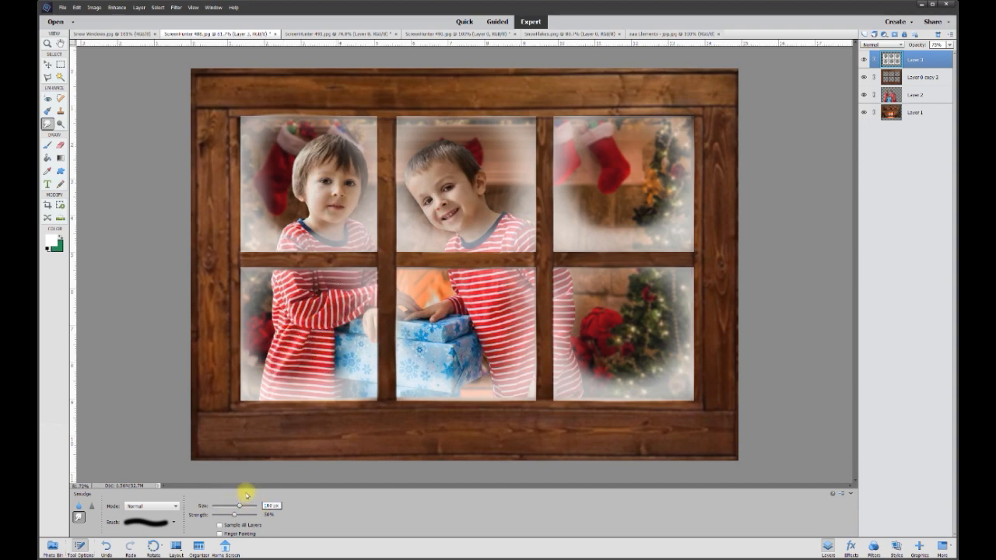
{"action": "mouse_move", "coordinate": [261, 200]}
{"action": "left_mouse_down"}
{"action": "mouse_move", "coordinate": [273, 181]}
{"action": "mouse_move", "coordinate": [252, 235]}
{"action": "left_mouse_up"}
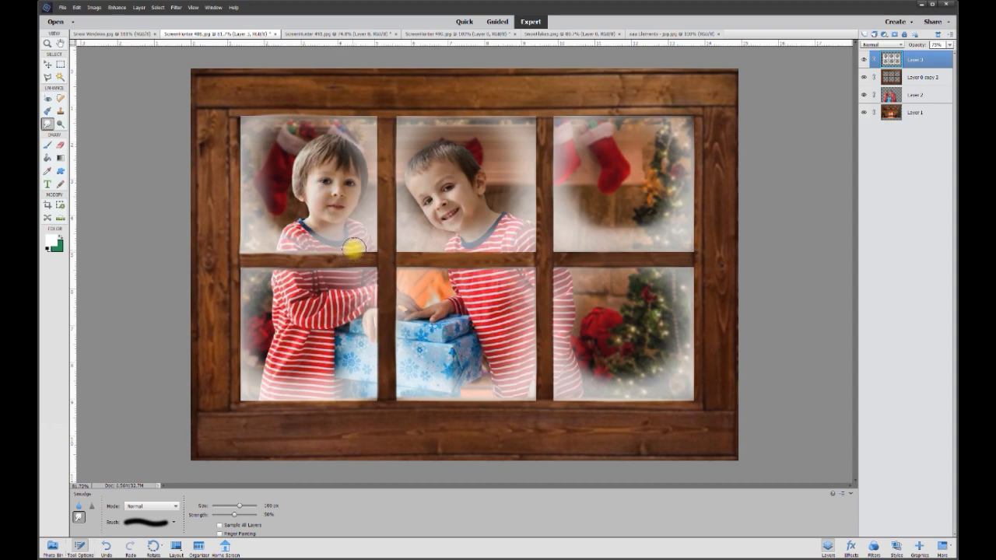
{"action": "left_click_drag", "start_coordinate": [378, 231], "coordinate": [376, 255]}
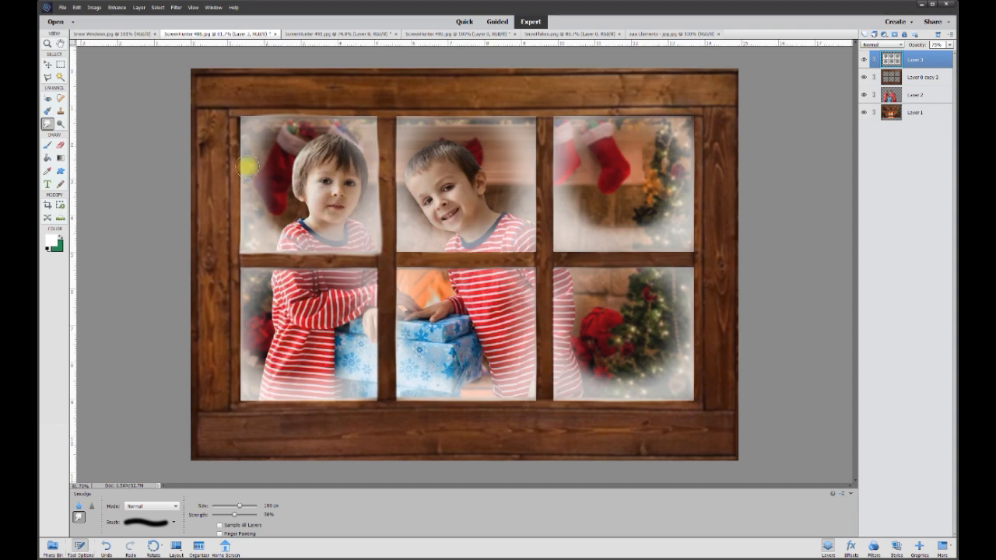
{"action": "left_click_drag", "start_coordinate": [249, 148], "coordinate": [240, 246]}
- Smudge the other panes' frost edges unevenly onto the wood with a smaller brush, and lower the frost layer's opacity
{"action": "left_click_drag", "start_coordinate": [239, 507], "coordinate": [235, 506]}
{"action": "mouse_move", "coordinate": [392, 156]}
{"action": "left_mouse_down"}
{"action": "mouse_move", "coordinate": [396, 202]}
{"action": "mouse_move", "coordinate": [440, 253]}
{"action": "mouse_move", "coordinate": [533, 255]}
{"action": "mouse_move", "coordinate": [536, 141]}
{"action": "mouse_move", "coordinate": [392, 178]}
{"action": "mouse_move", "coordinate": [553, 222]}
{"action": "mouse_move", "coordinate": [548, 153]}
{"action": "mouse_move", "coordinate": [641, 254]}
{"action": "mouse_move", "coordinate": [691, 254]}
{"action": "mouse_move", "coordinate": [697, 156]}
{"action": "left_mouse_up"}
{"action": "mouse_move", "coordinate": [554, 288]}
{"action": "left_mouse_down"}
{"action": "mouse_move", "coordinate": [550, 397]}
{"action": "mouse_move", "coordinate": [540, 406]}
{"action": "mouse_move", "coordinate": [675, 408]}
{"action": "mouse_move", "coordinate": [697, 380]}
{"action": "mouse_move", "coordinate": [698, 274]}
{"action": "left_mouse_up"}
{"action": "mouse_move", "coordinate": [532, 354]}
{"action": "left_mouse_down"}
{"action": "mouse_move", "coordinate": [487, 403]}
{"action": "mouse_move", "coordinate": [415, 407]}
{"action": "mouse_move", "coordinate": [393, 387]}
{"action": "mouse_move", "coordinate": [390, 313]}
{"action": "mouse_move", "coordinate": [375, 369]}
{"action": "mouse_move", "coordinate": [380, 403]}
{"action": "mouse_move", "coordinate": [291, 406]}
{"action": "mouse_move", "coordinate": [236, 387]}
{"action": "mouse_move", "coordinate": [235, 159]}
{"action": "mouse_move", "coordinate": [381, 234]}
{"action": "left_mouse_up"}
{"action": "key", "text": "bracketleft"}
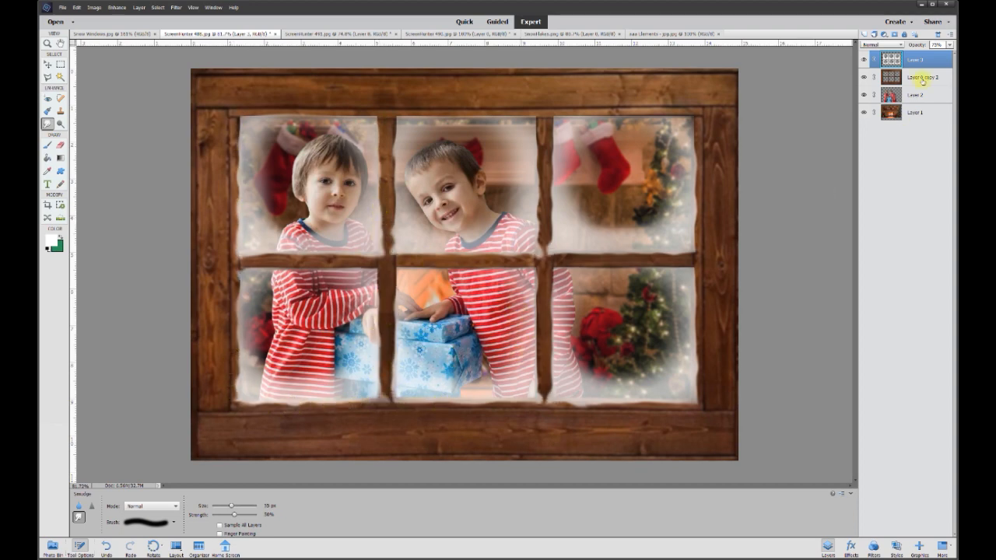
{"action": "left_click_drag", "start_coordinate": [939, 57], "coordinate": [926, 56]}
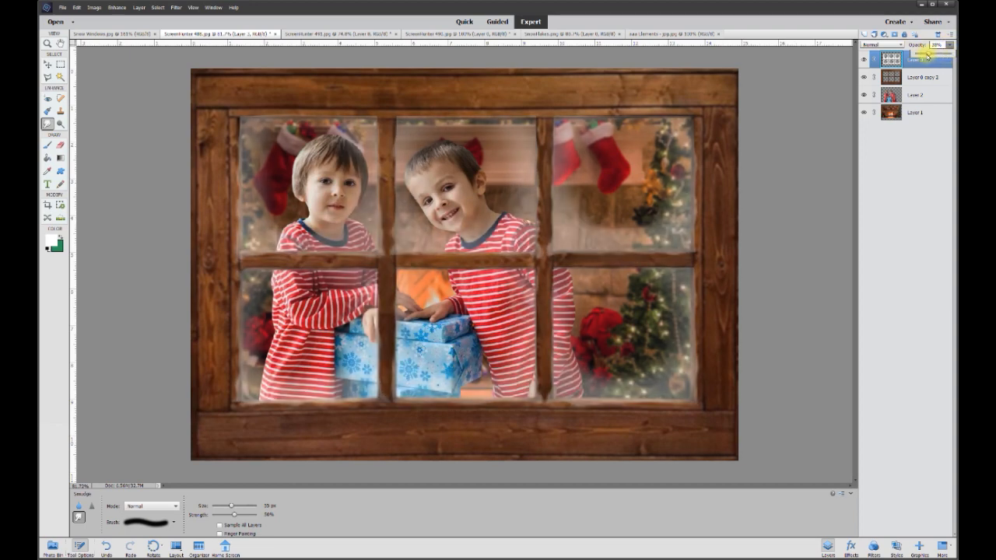
{"action": "left_click", "coordinate": [936, 45]}
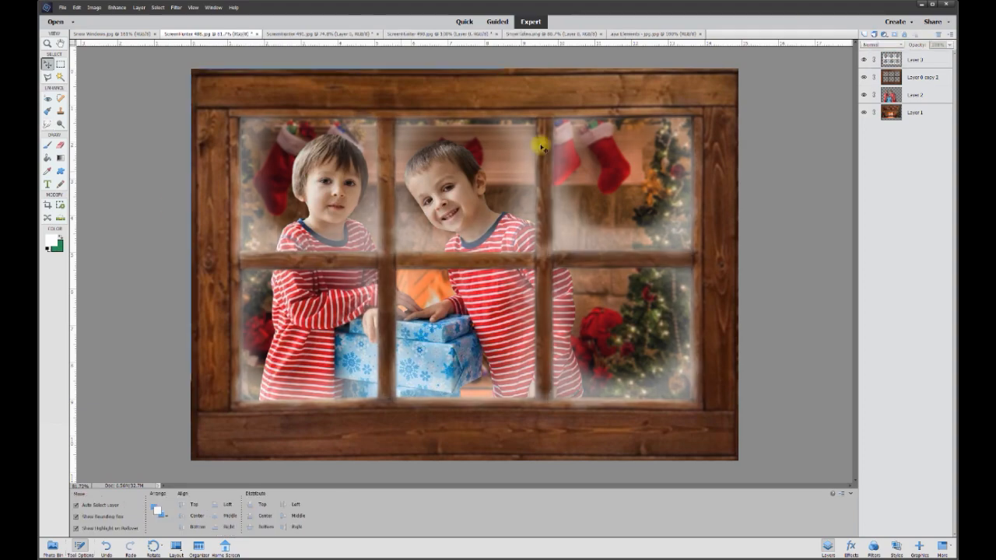
- Bring the snowflakes from the Snowflakes.png document into the window composite and fit them over the whole image
{"action": "left_click", "coordinate": [542, 34]}
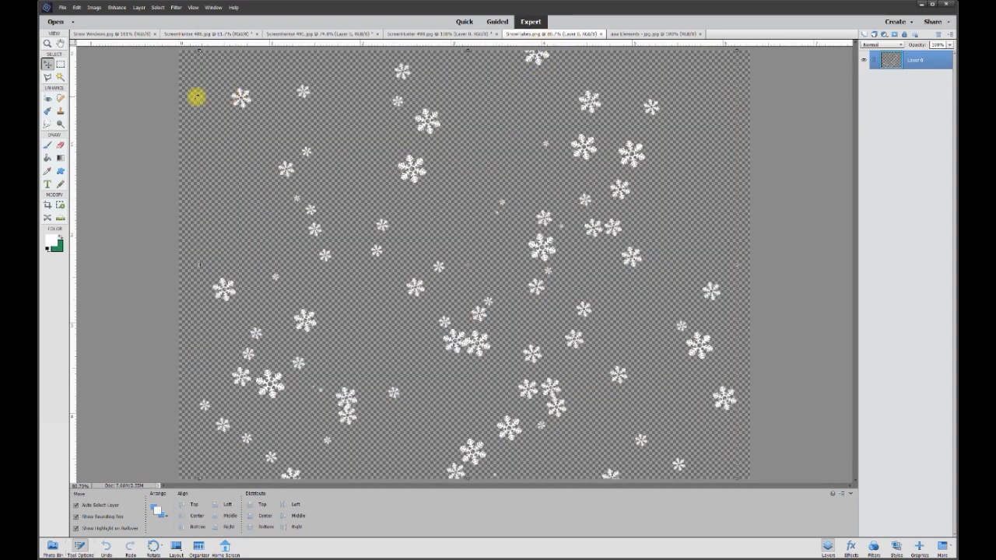
{"action": "left_click_drag", "start_coordinate": [231, 94], "coordinate": [285, 126]}
{"action": "scroll", "coordinate": [378, 201], "scroll_direction": "down", "scroll_amount": 1}
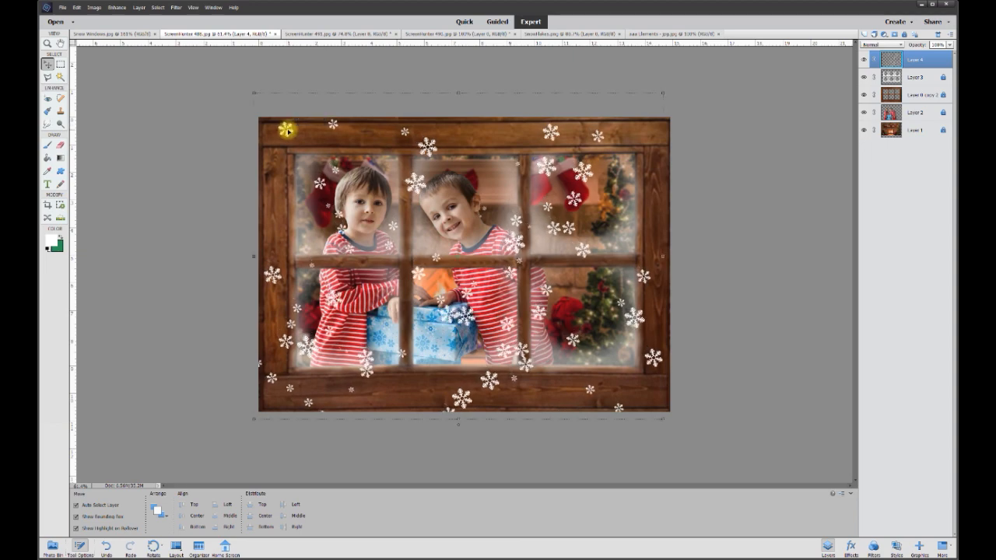
- Apply a Gaussian Blur to the snowflake layer and deselect the layer
{"action": "left_click", "coordinate": [176, 7]}
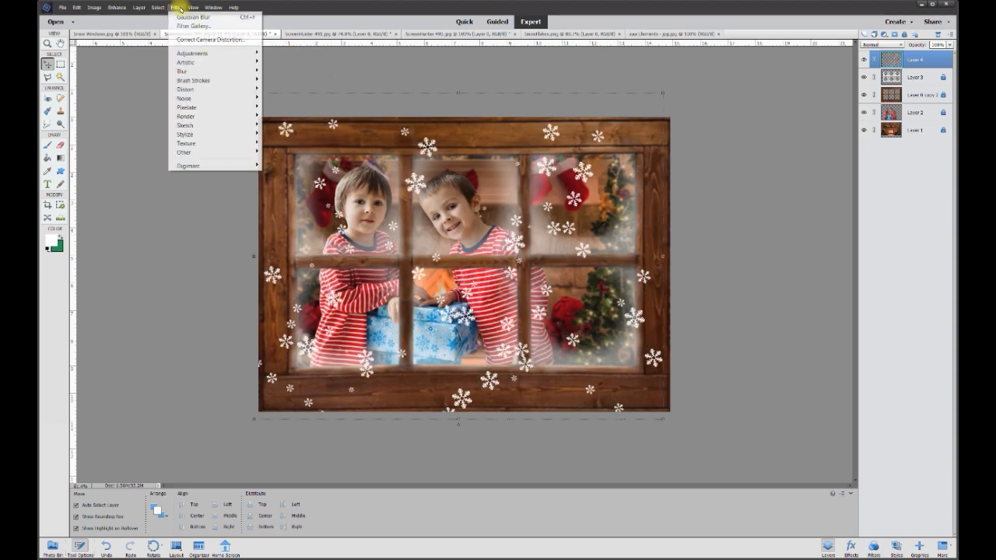
{"action": "mouse_move", "coordinate": [191, 70]}
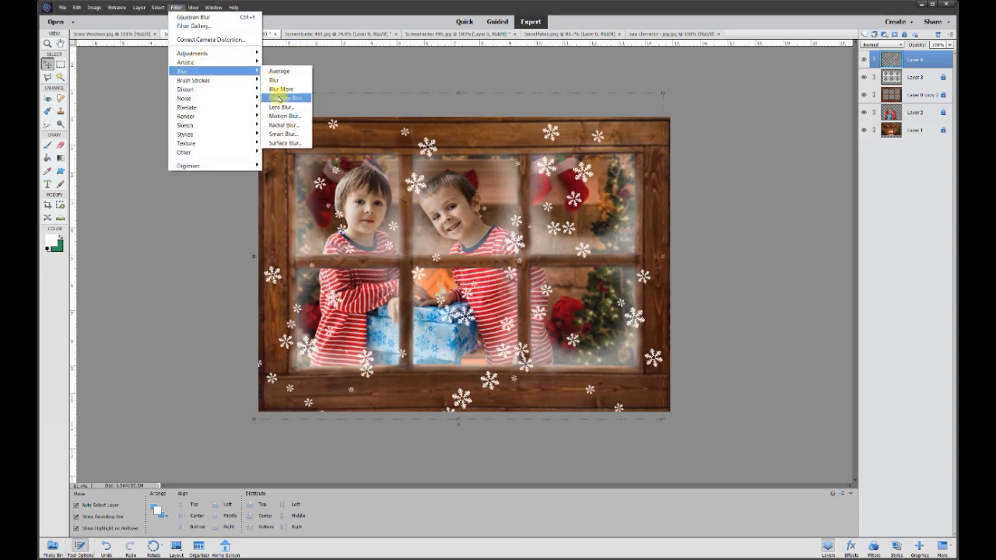
{"action": "left_click", "coordinate": [280, 97]}
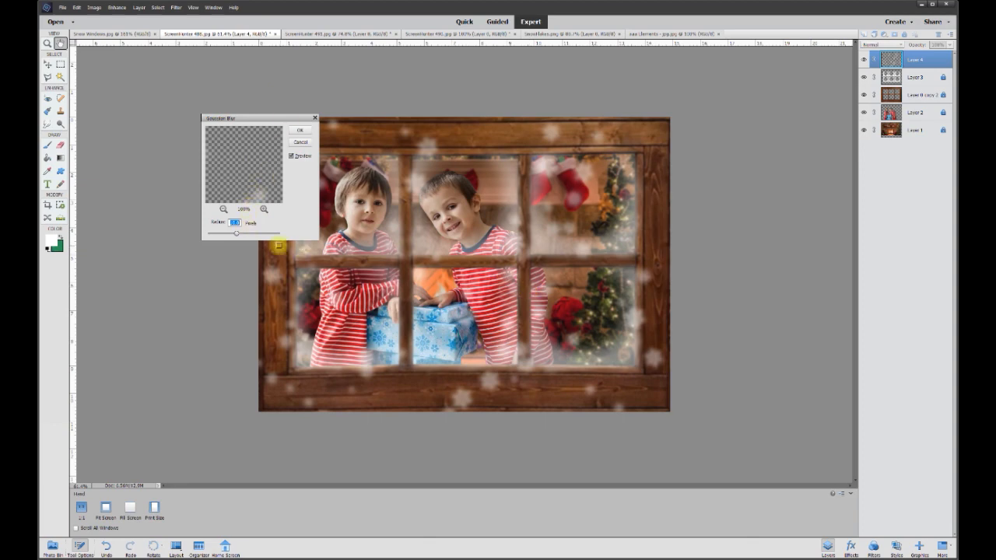
{"action": "left_click", "coordinate": [299, 130]}
{"action": "key", "text": "v"}
{"action": "left_click", "coordinate": [184, 237]}
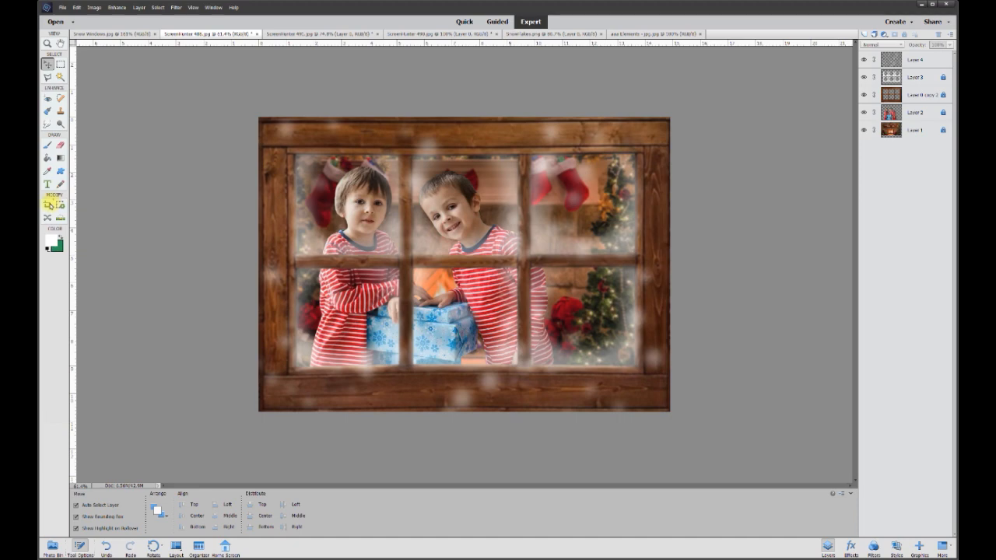
- Crop the composite closer to the window panes, leaving only a narrow wooden border, with no ratio restriction
{"action": "left_click", "coordinate": [49, 204]}
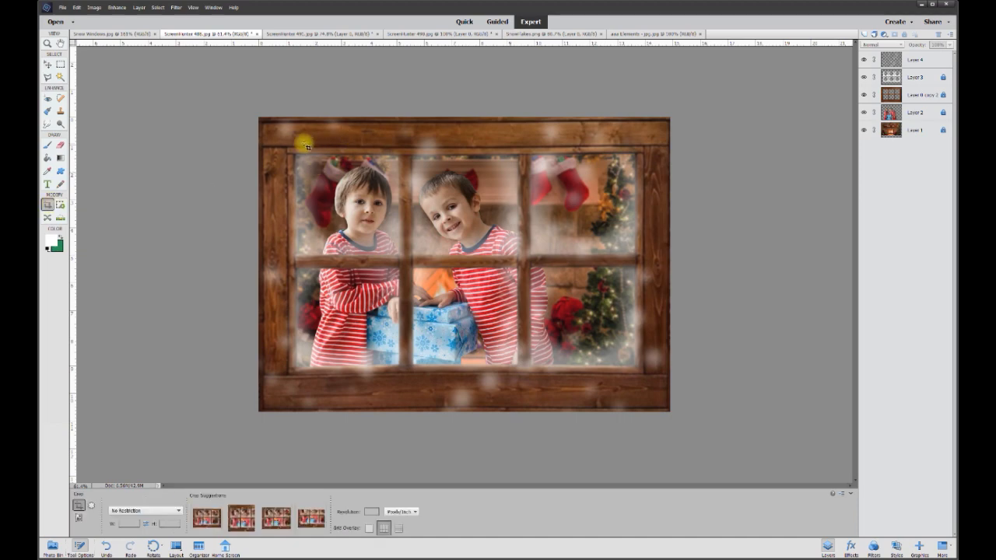
{"action": "left_click_drag", "start_coordinate": [284, 145], "coordinate": [651, 381]}
{"action": "left_click", "coordinate": [623, 386]}
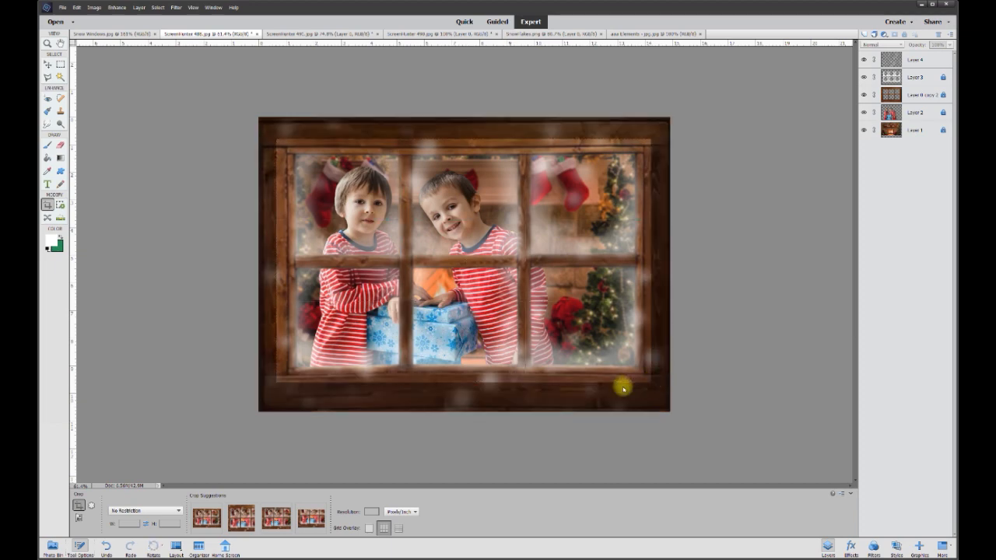
{"action": "left_click", "coordinate": [130, 35]}
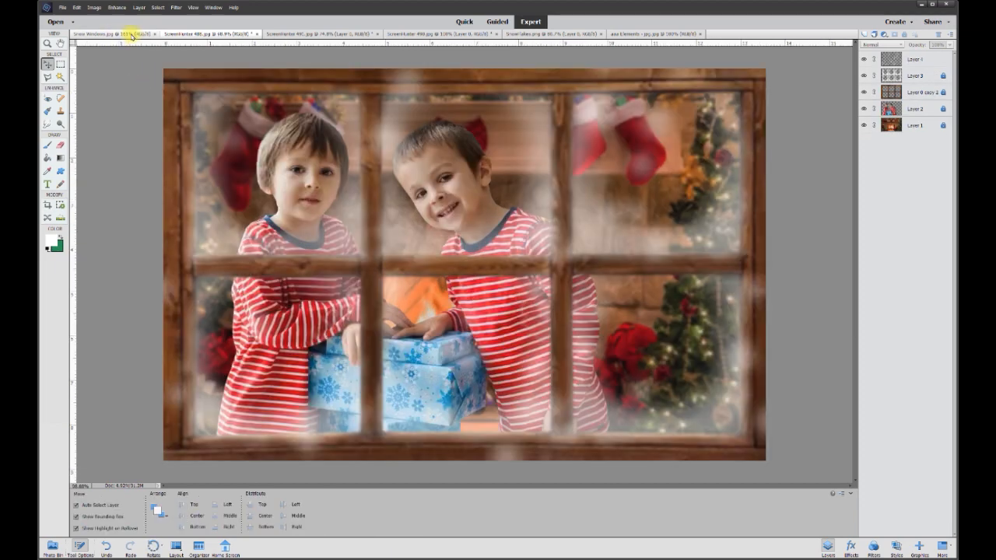
{"action": "left_click", "coordinate": [209, 35]}
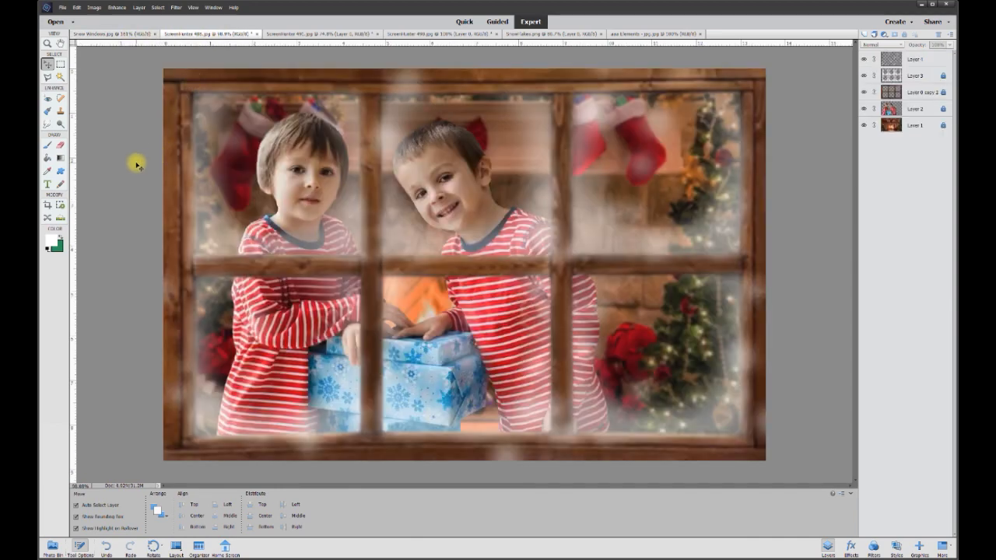